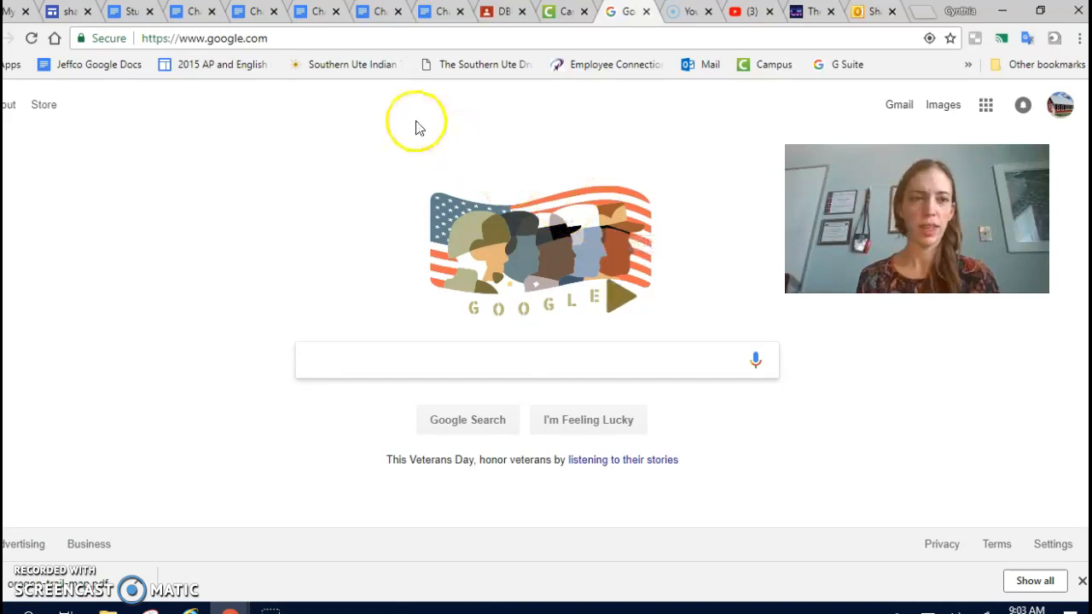
Search the web for "google my maps", open Google My Maps and create a new map.
click(269, 41)
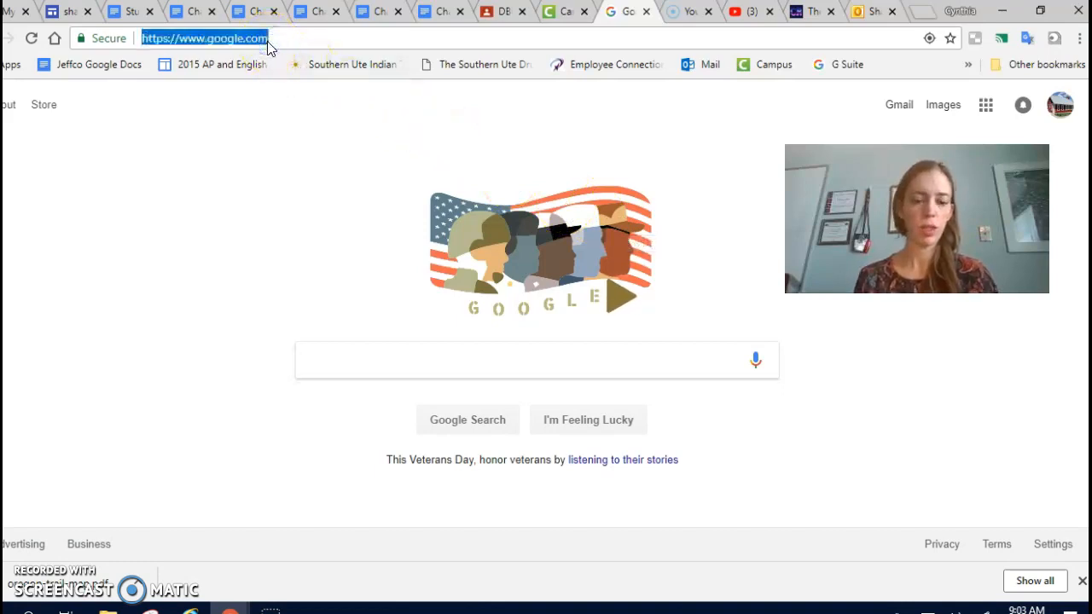
text(google my m)
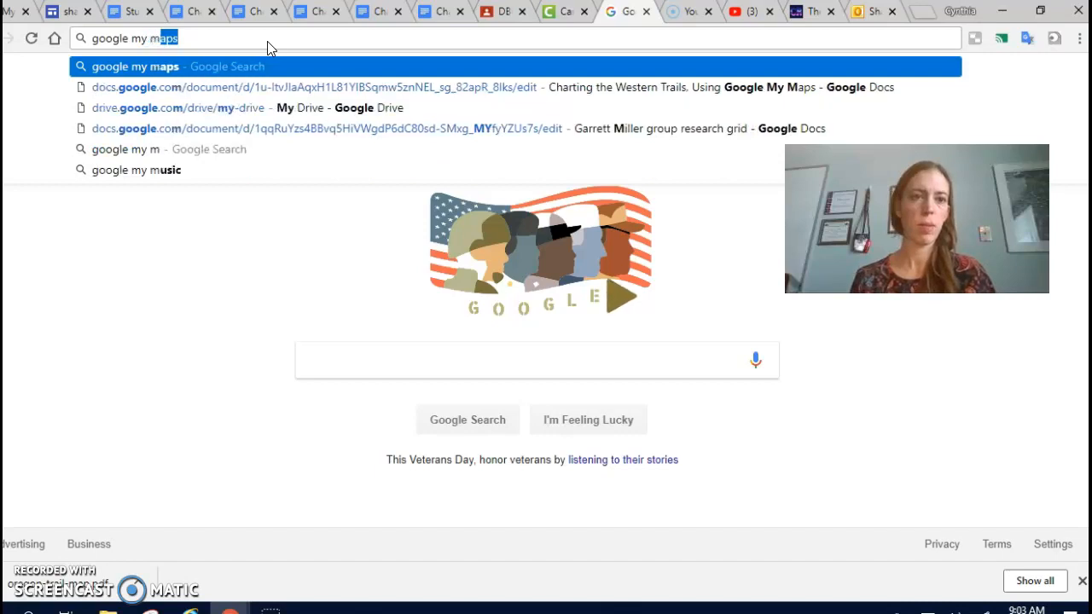
key(Return)
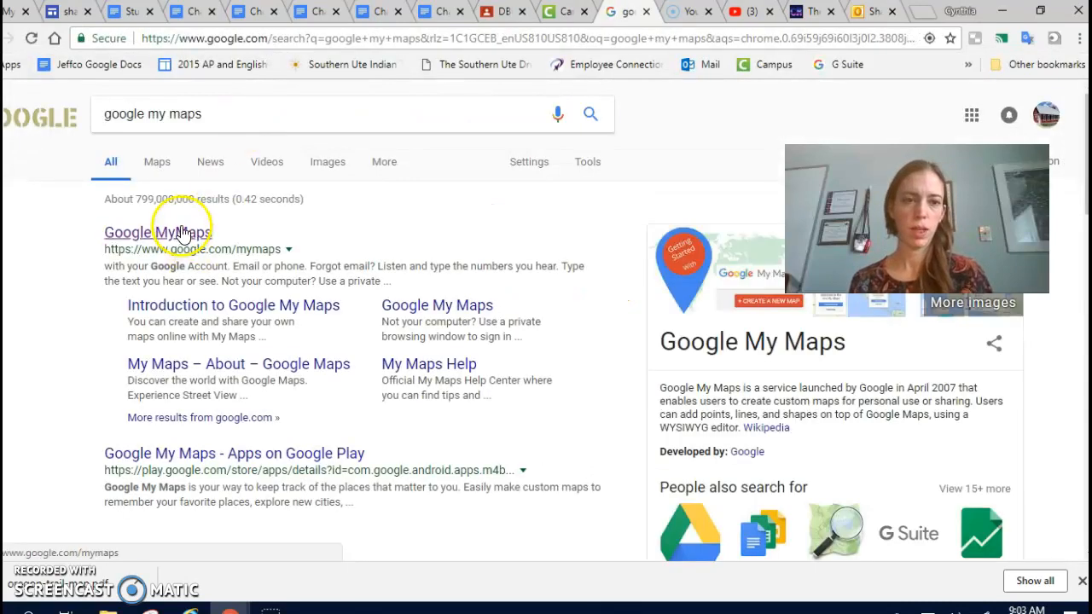
click(181, 235)
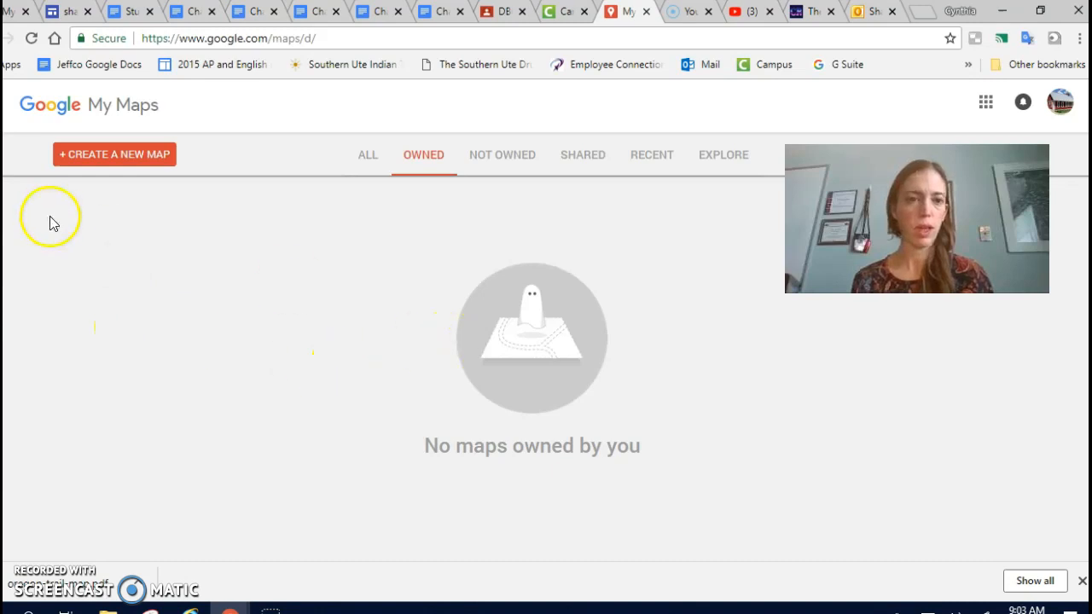
click(119, 162)
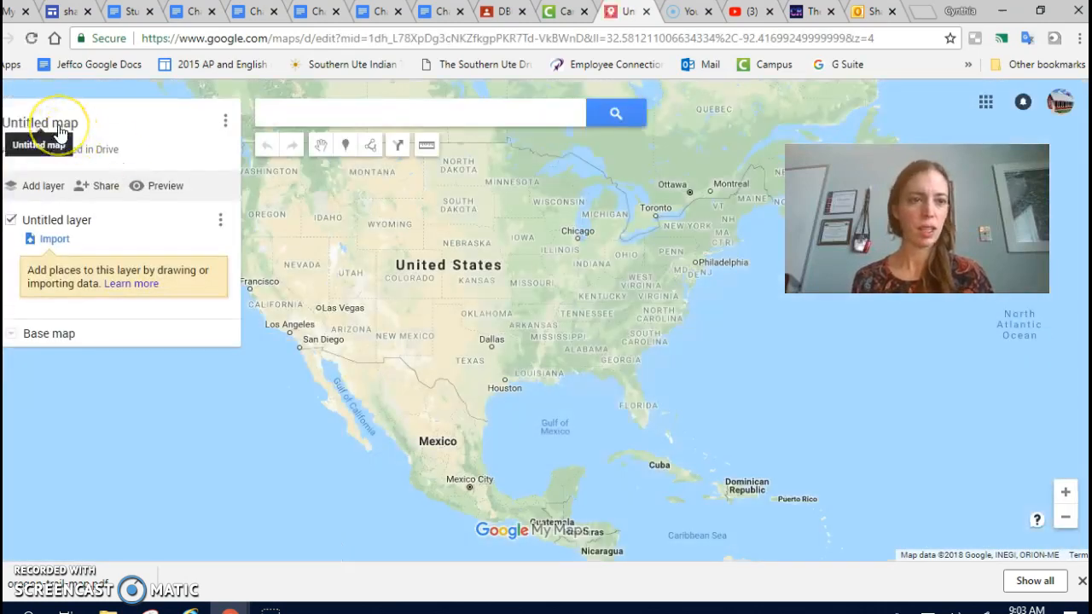
Title the map "Oregon Trail Landmarks" with the description "This map will show important landmarks that pioneers encountered while on the Oregon Trail.".
click(60, 132)
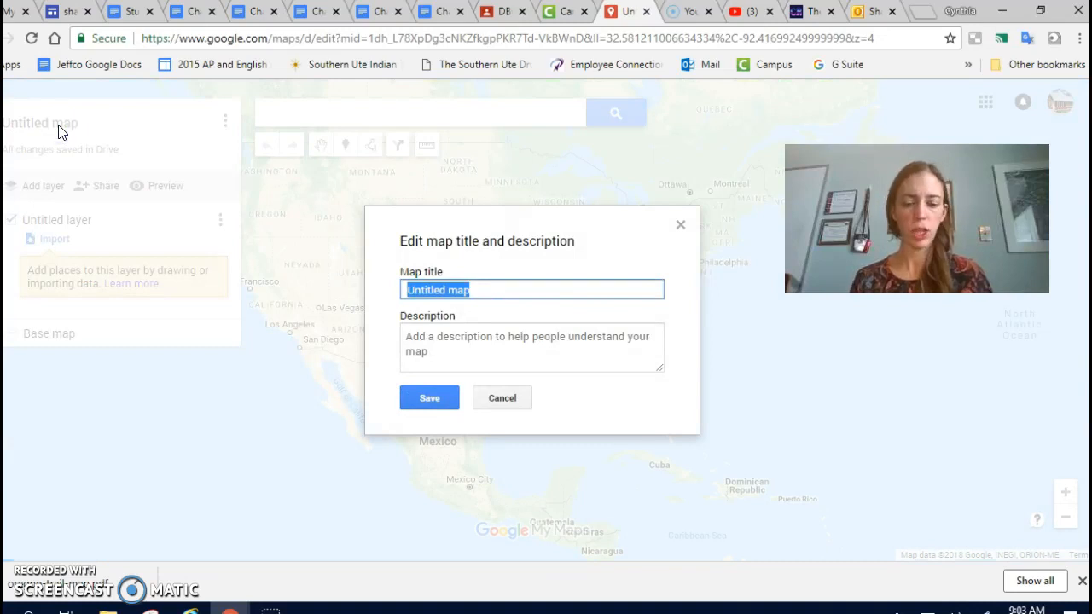
text(Oregon Trail Lan)
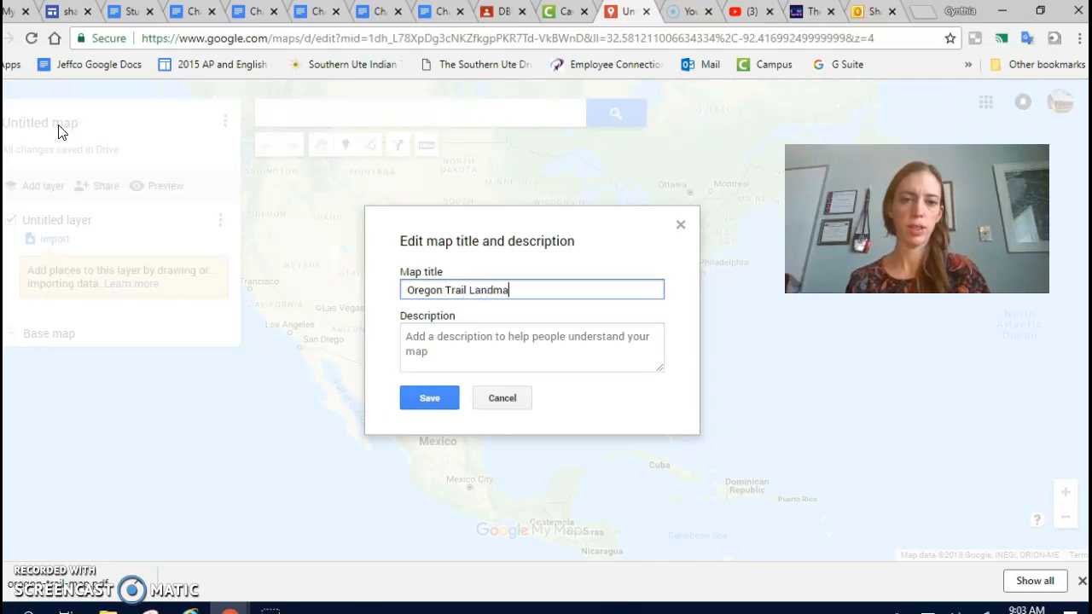
text(dmarks)
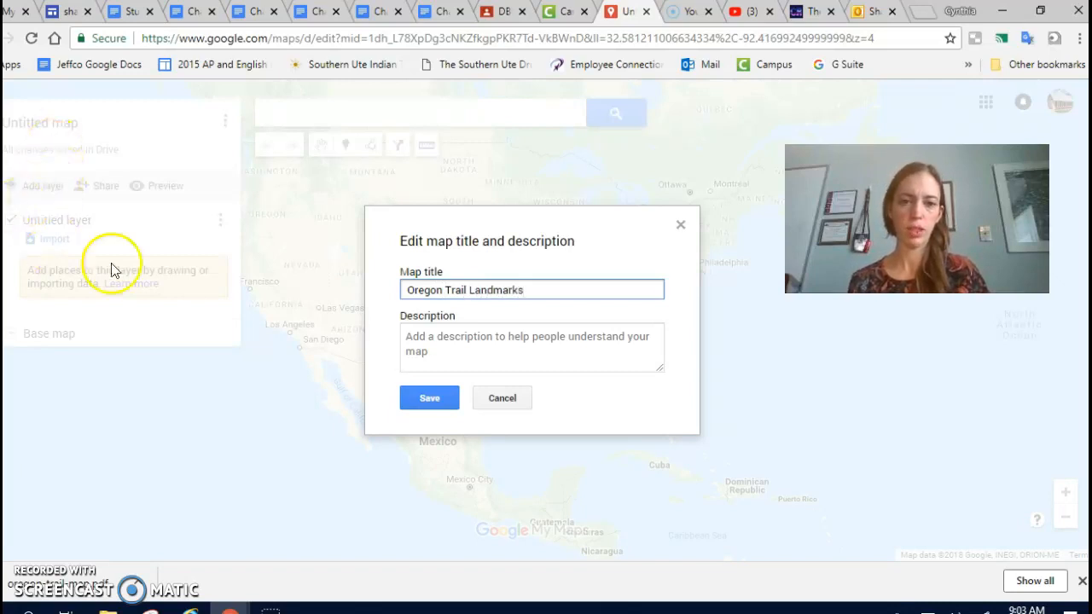
click(430, 353)
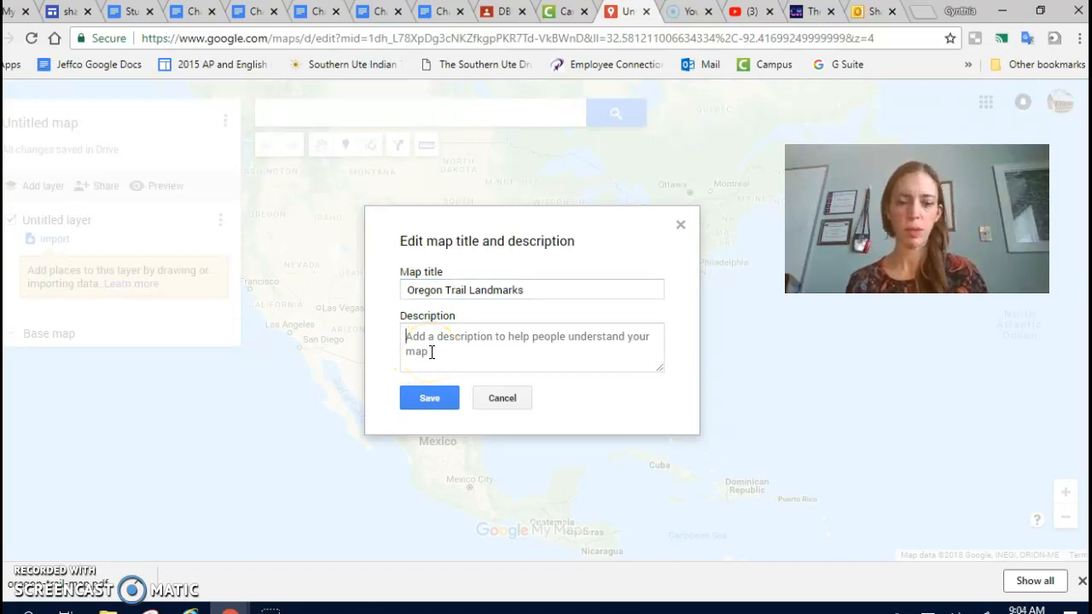
text(This map will show important landmarks that p)
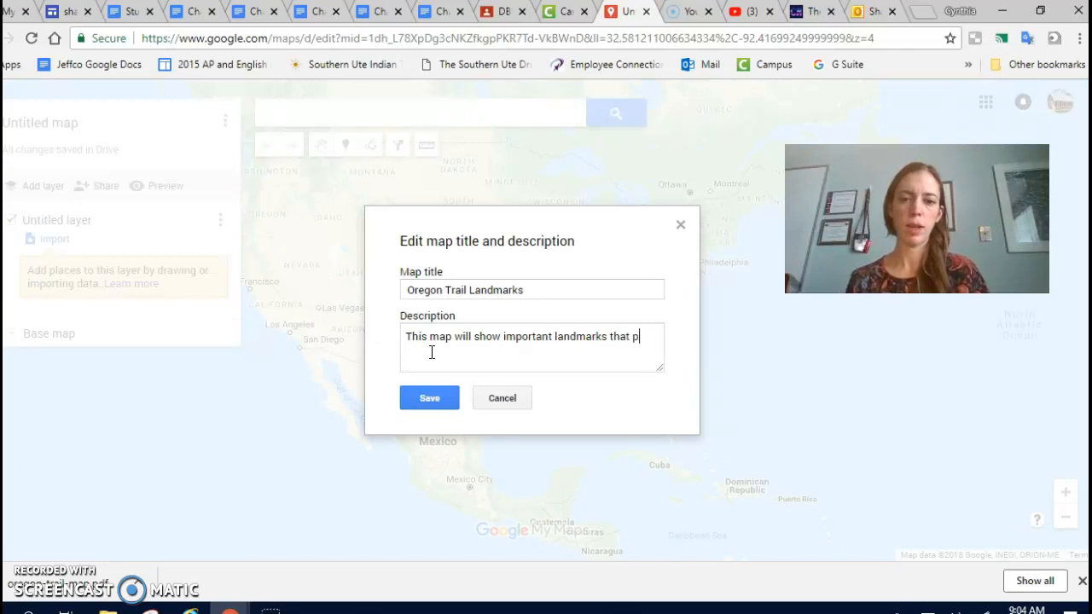
text(eer)
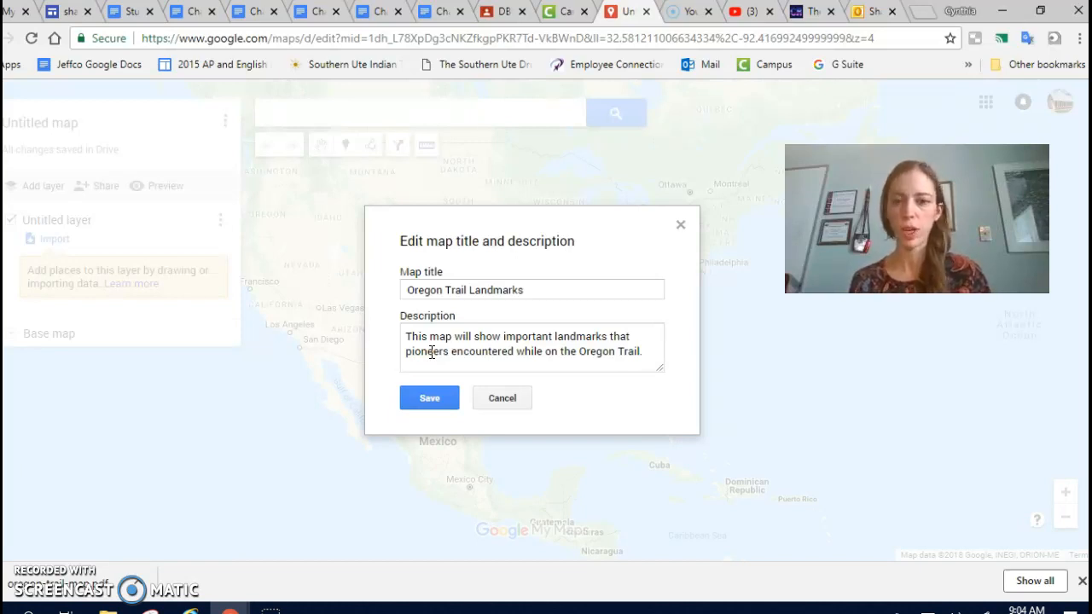
click(438, 399)
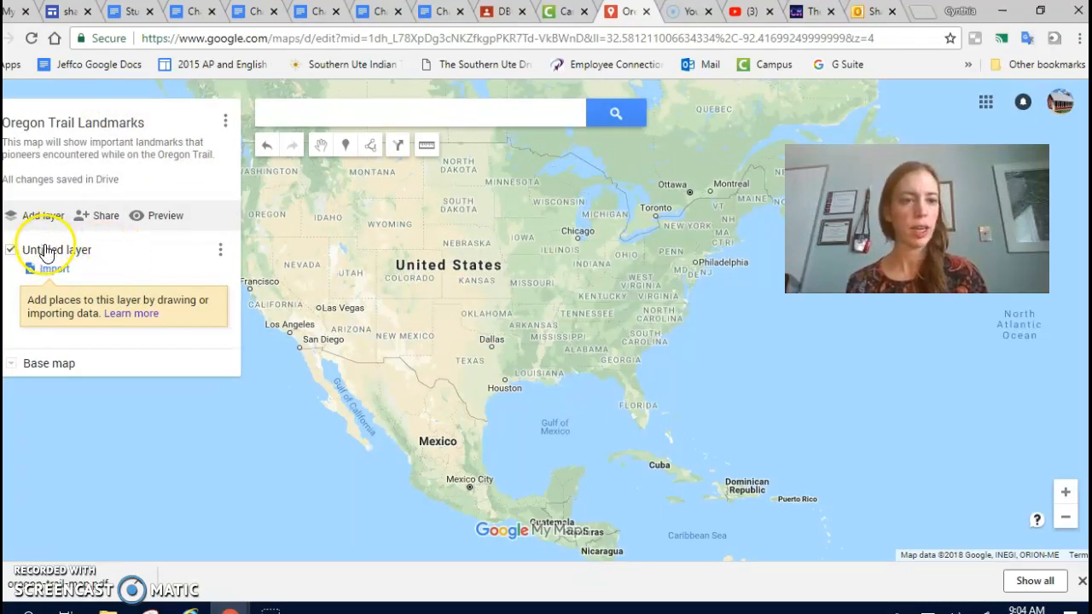
Rename the untitled layer as "Landmarks along Oregon Trail".
click(55, 251)
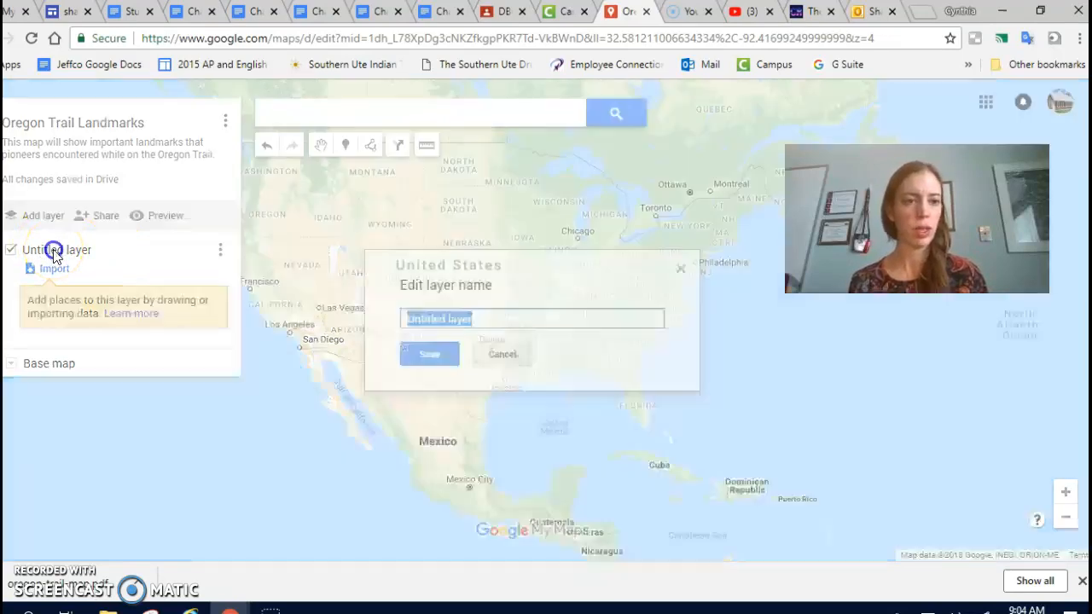
text(Landmarks along Oregon Trail)
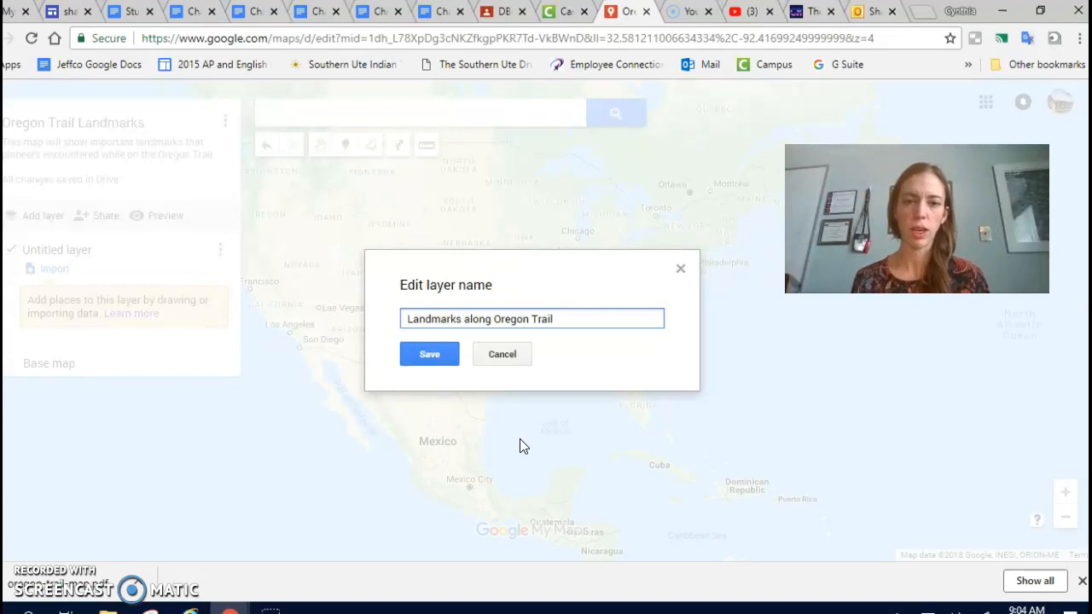
click(430, 355)
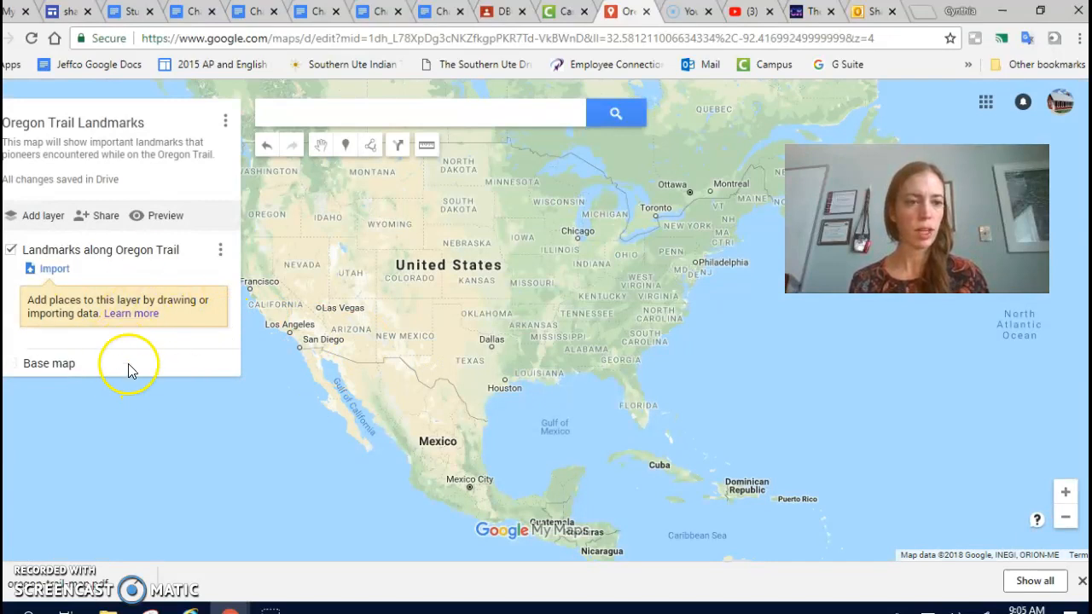
Change the base map style to Satellite and close the style choices.
click(11, 366)
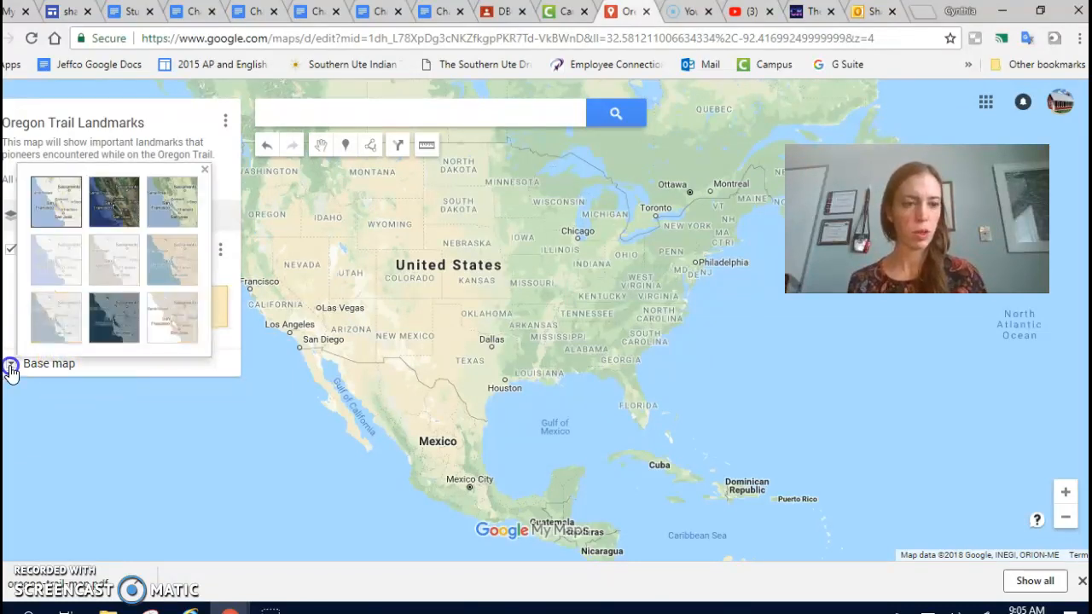
click(130, 210)
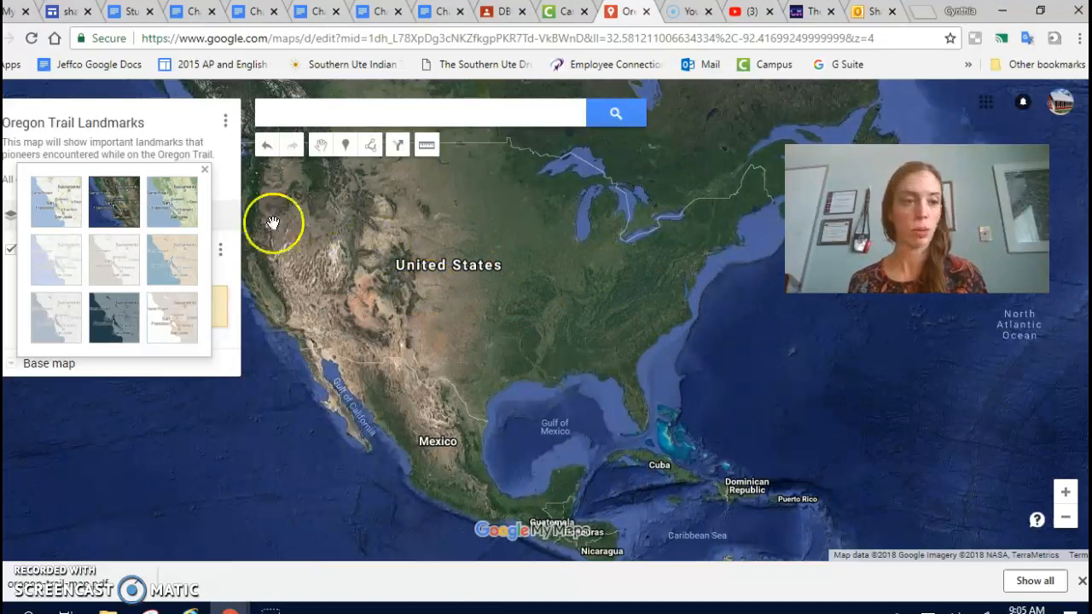
click(203, 174)
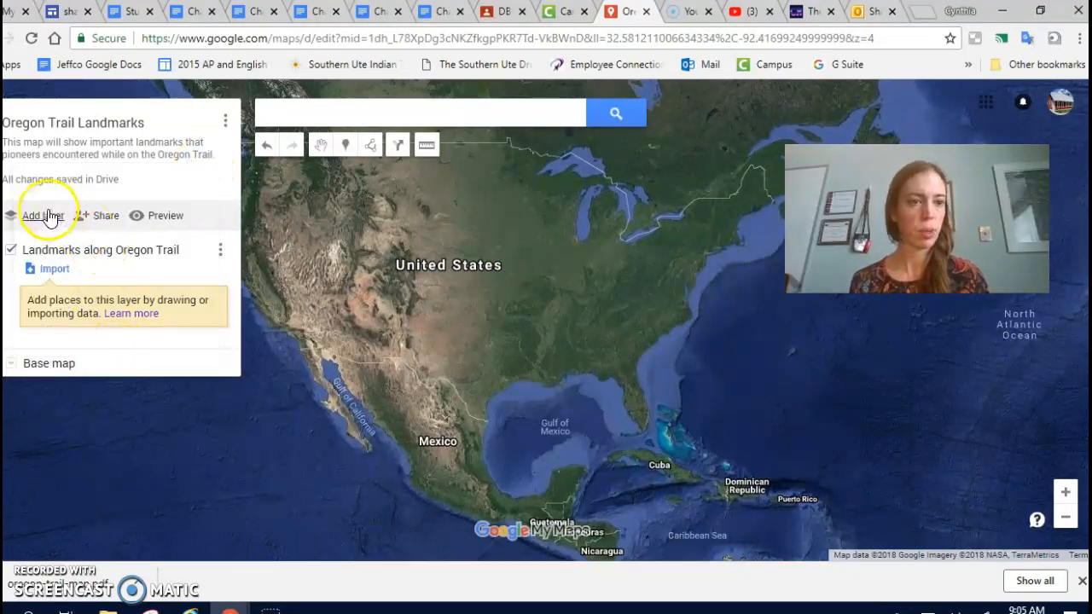
Search the map for Independence, Missouri, USA and add the found place to the landmarks layer.
click(313, 119)
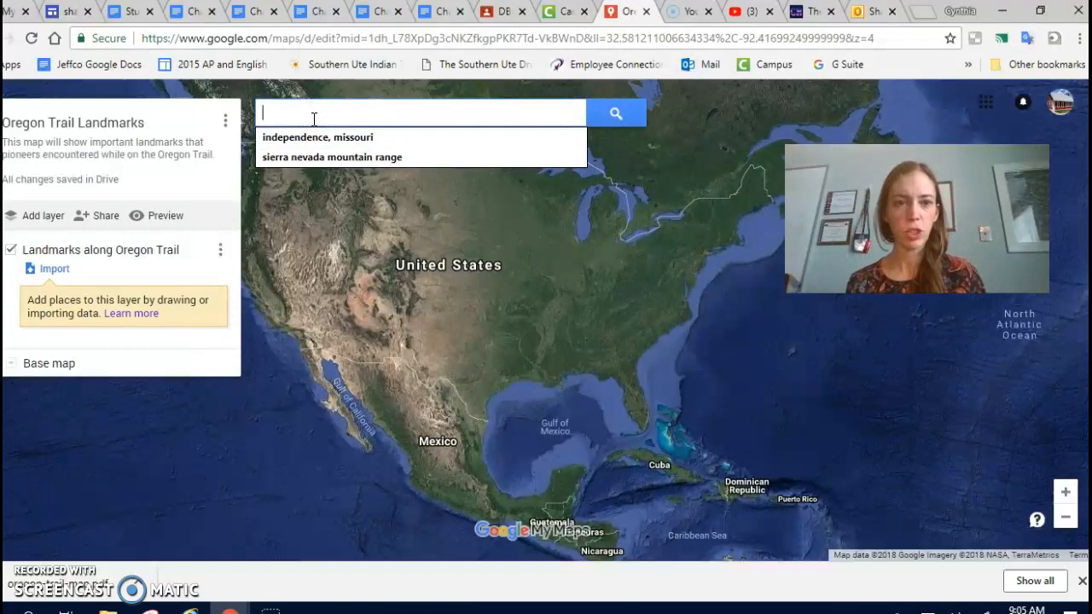
click(315, 142)
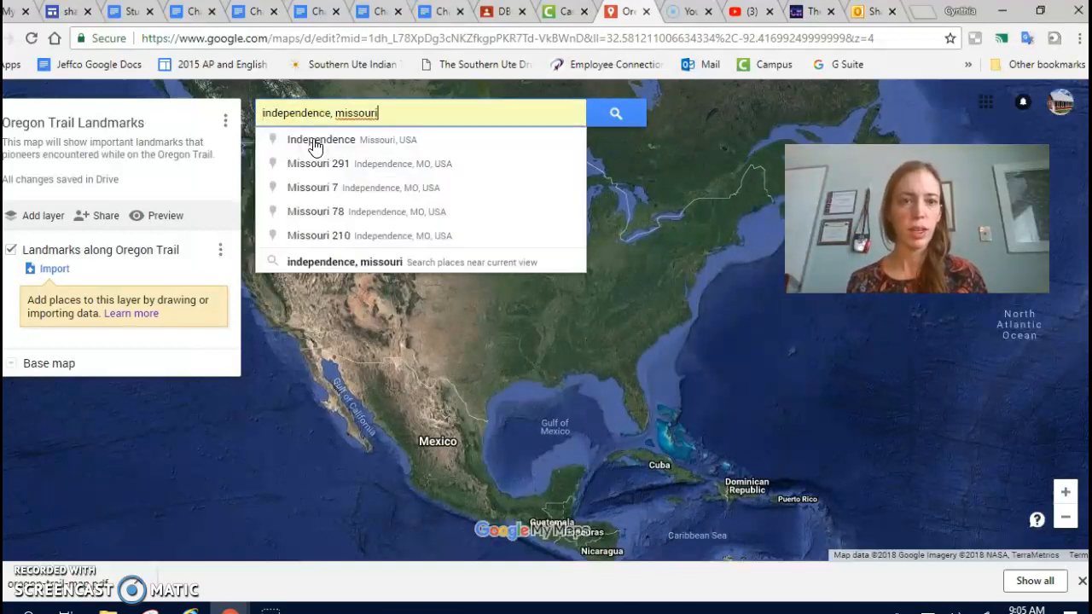
click(315, 145)
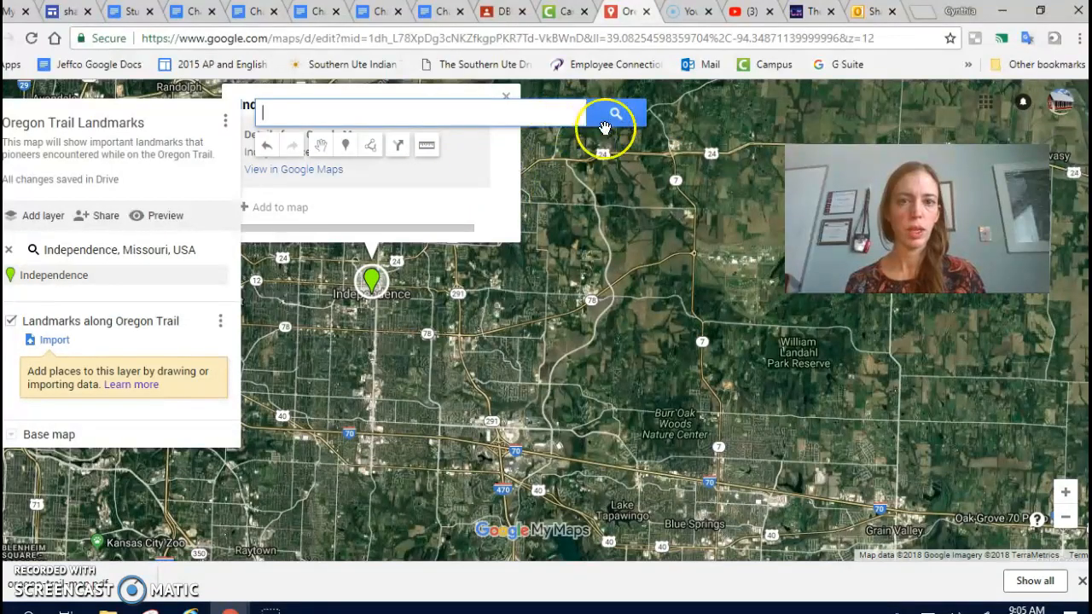
click(375, 288)
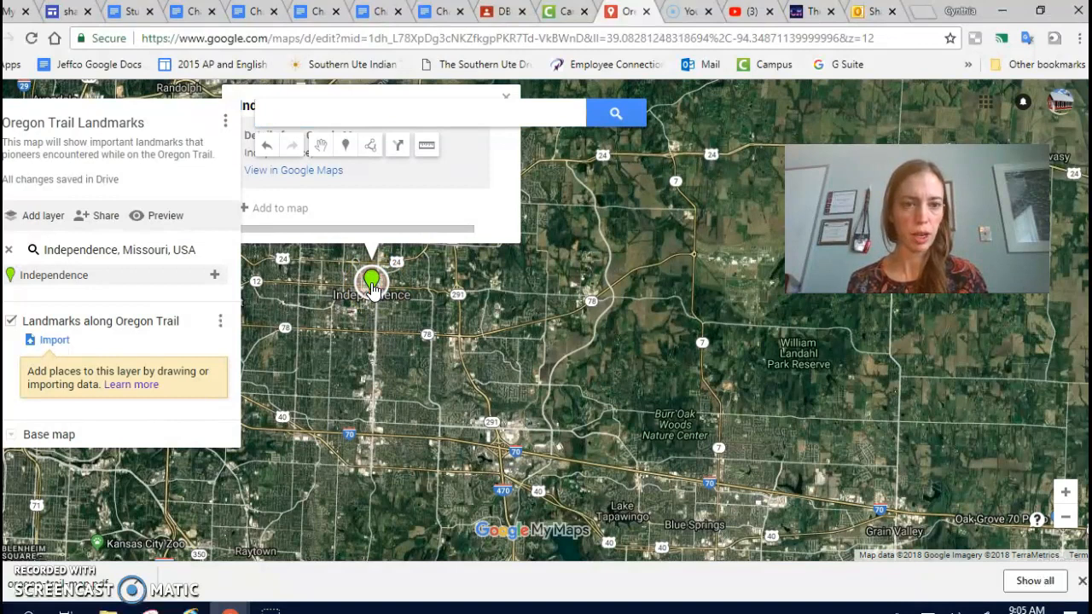
click(289, 212)
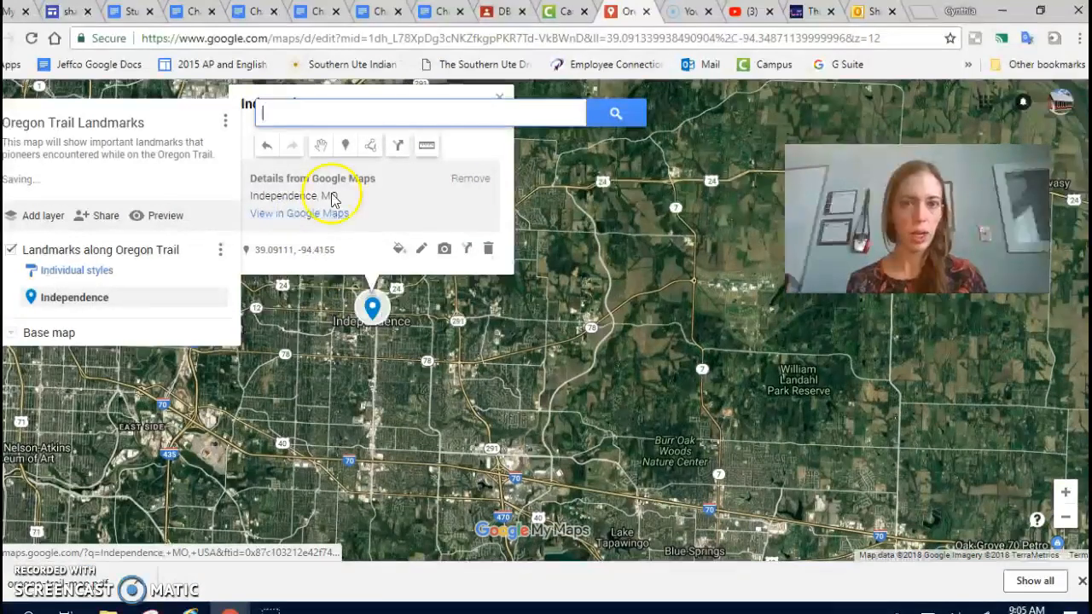
Edit the Independence placemark and extend its title to "Independence, MO".
click(529, 263)
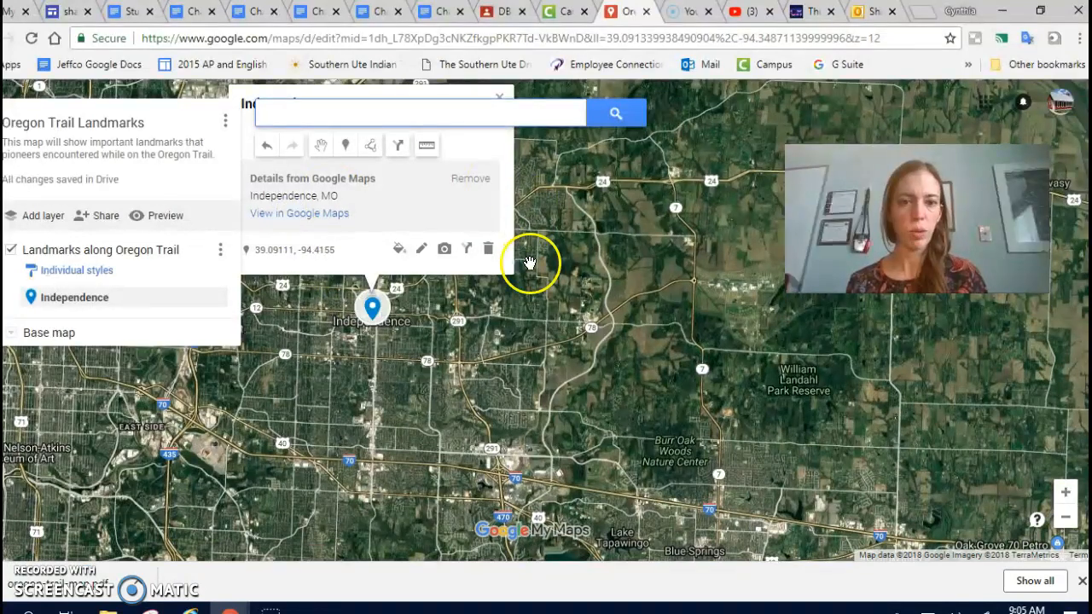
double_click(529, 263)
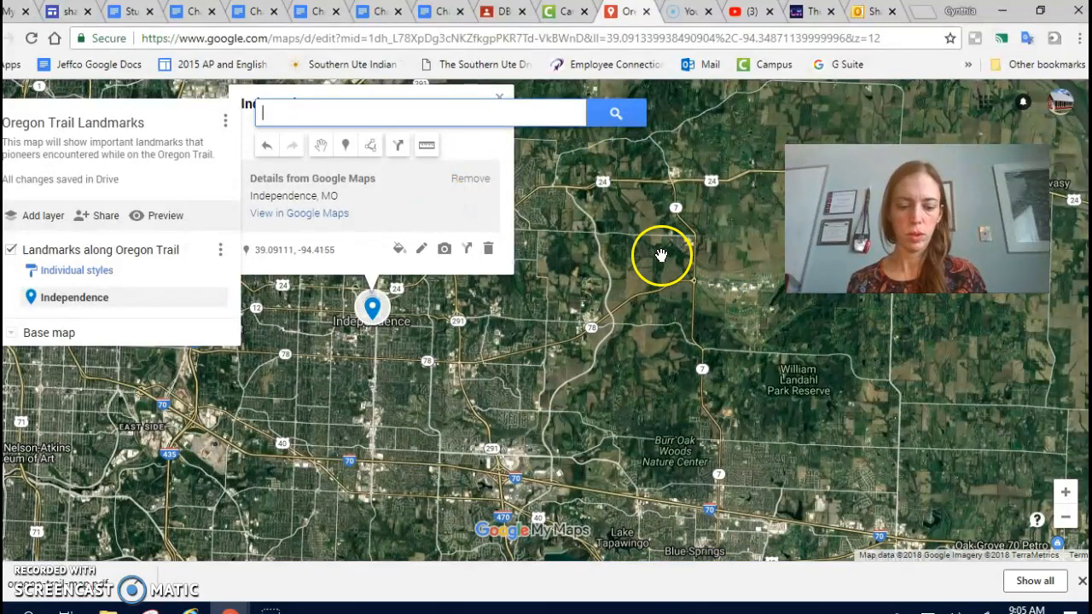
drag(657, 251, 763, 370)
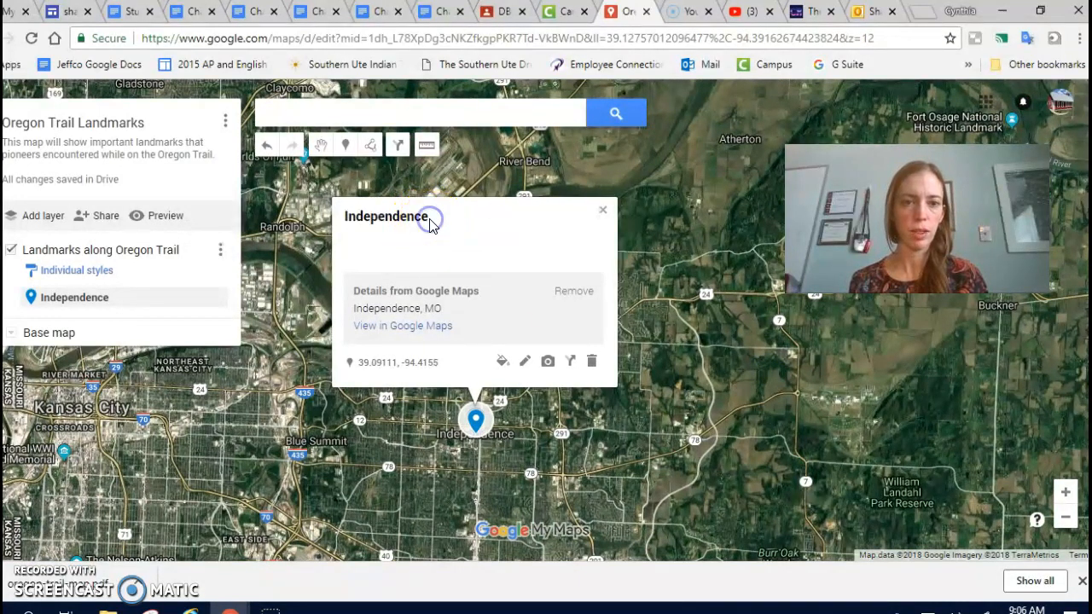
click(526, 365)
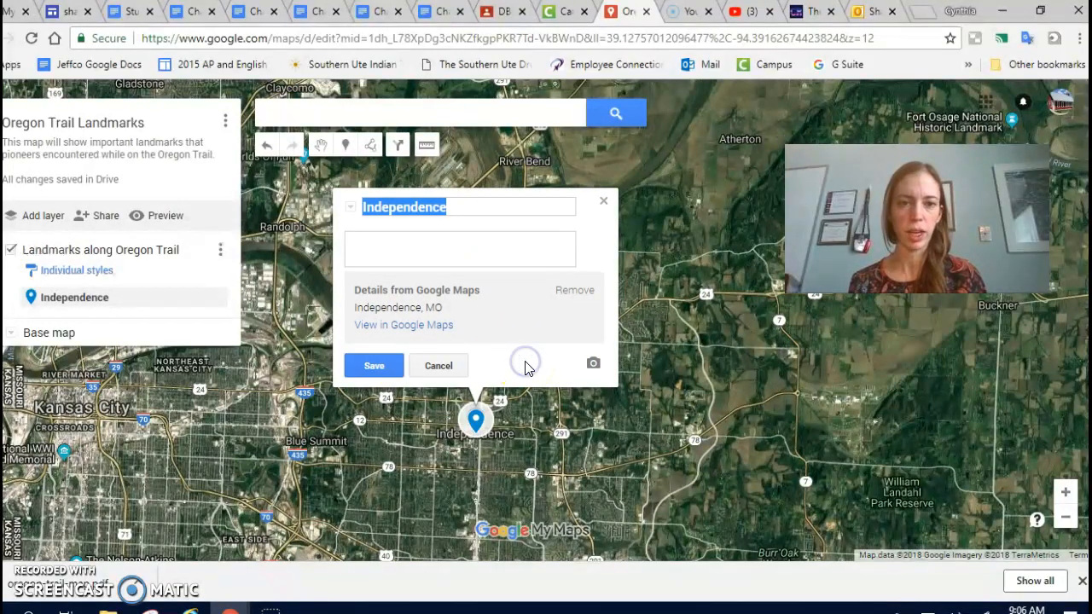
click(455, 209)
text(, )
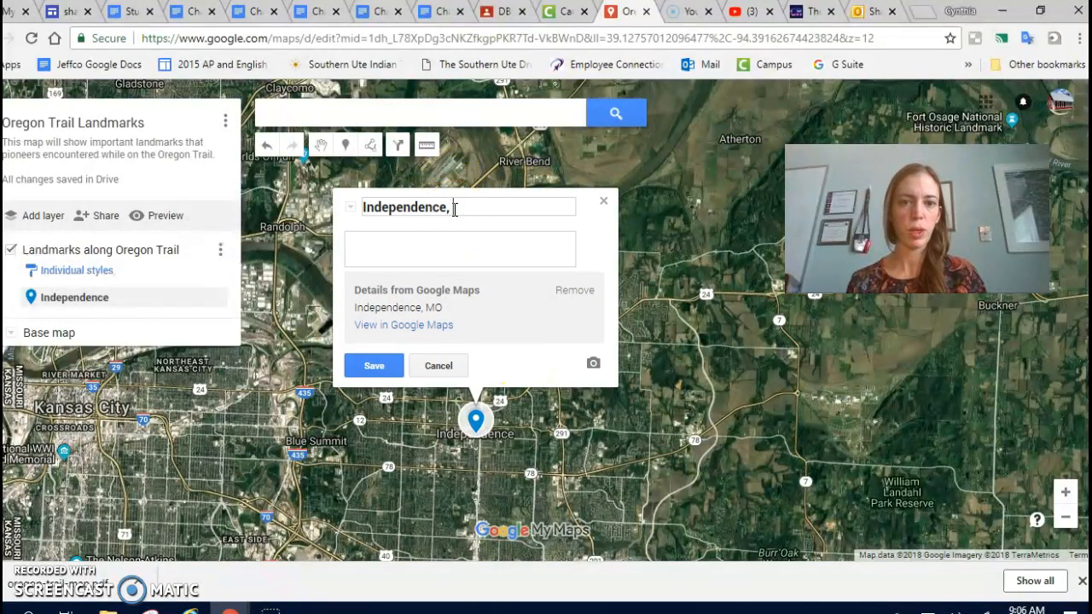
text(MO)
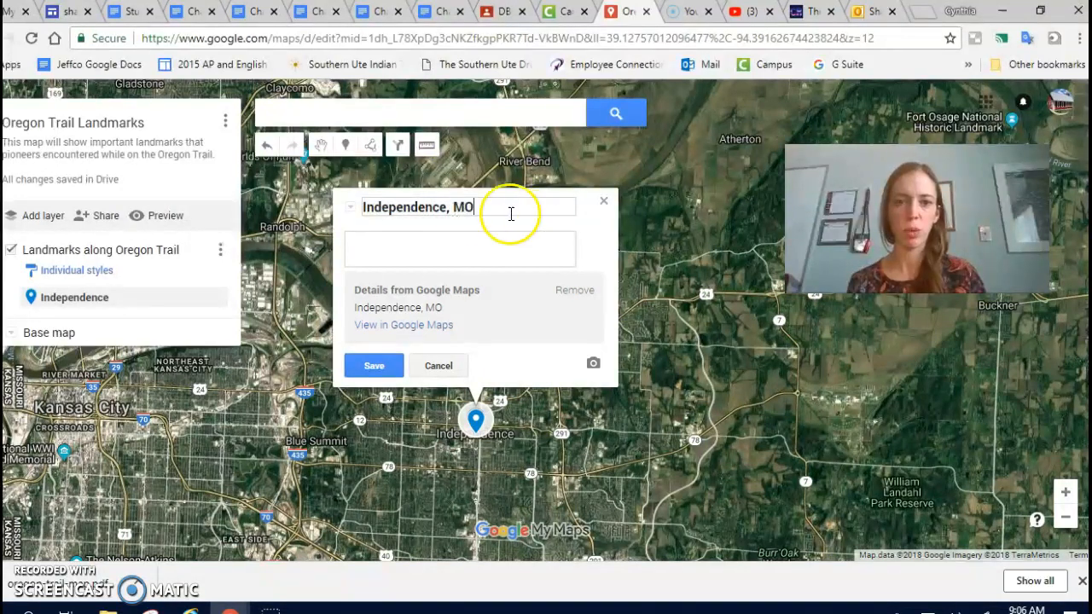
click(448, 245)
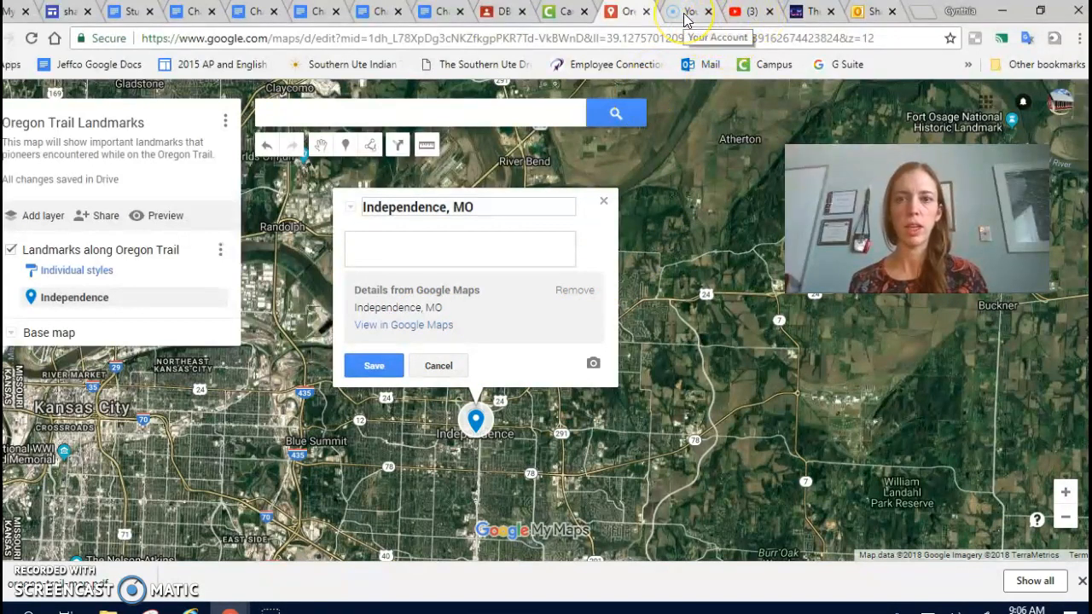
Search the web for "independence, missouri oregon trail" on a new browser page.
click(921, 15)
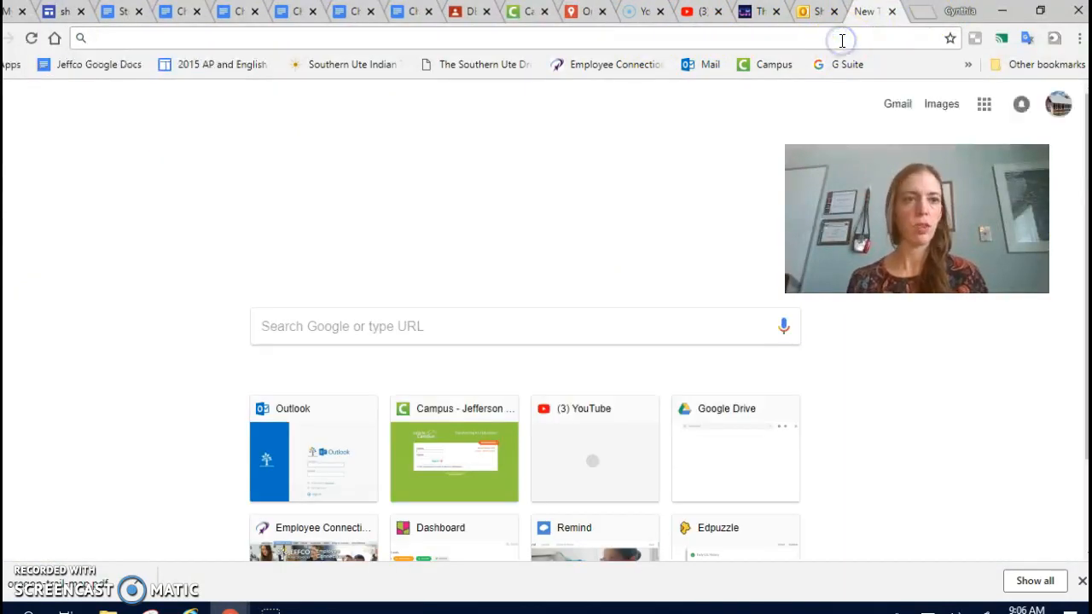
text(independence)
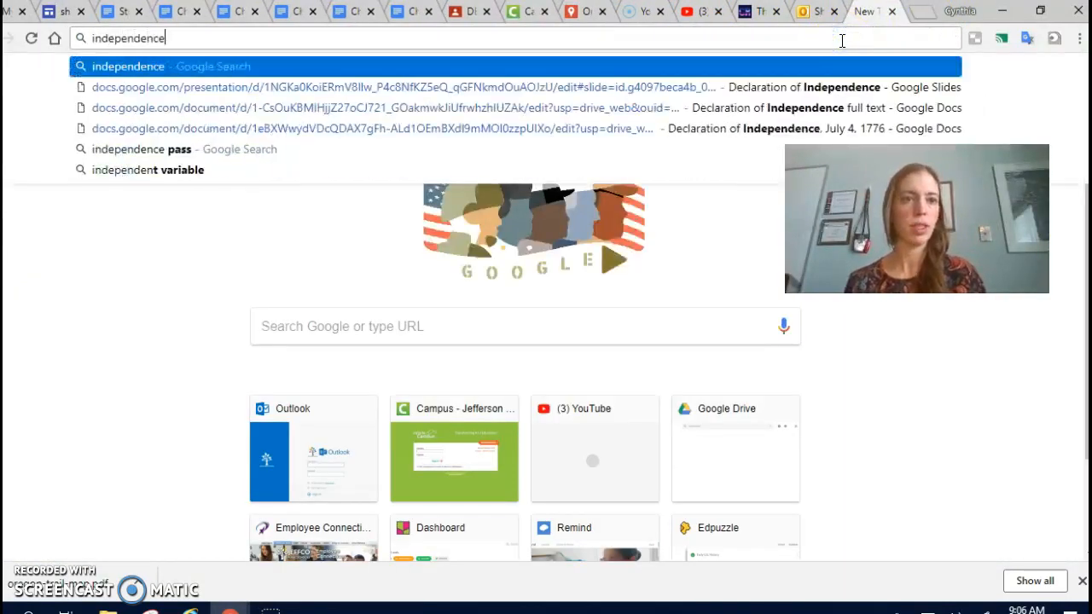
text(, mis)
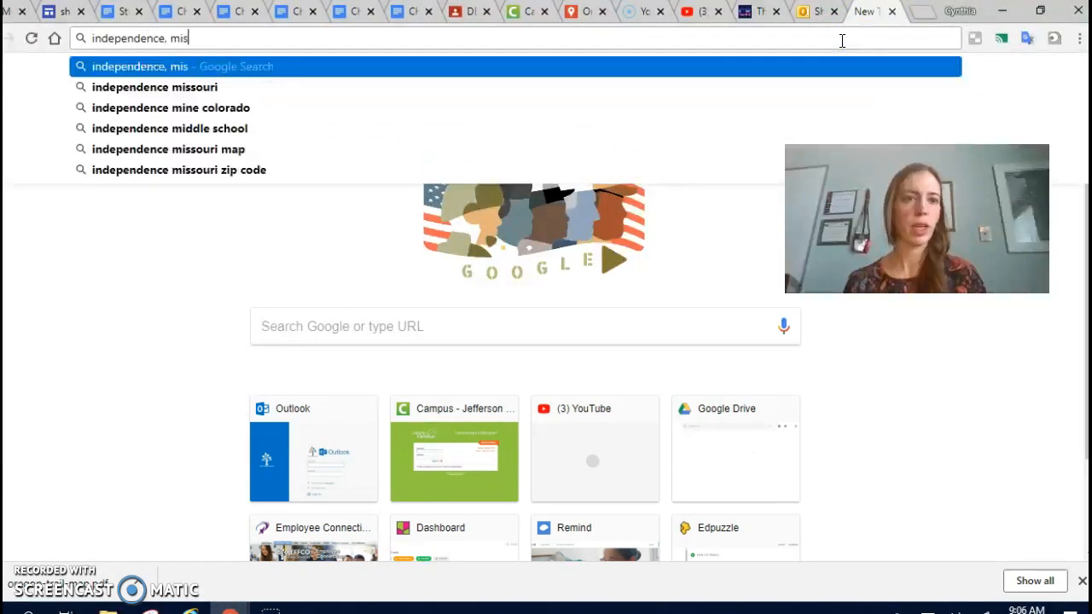
text(souri or)
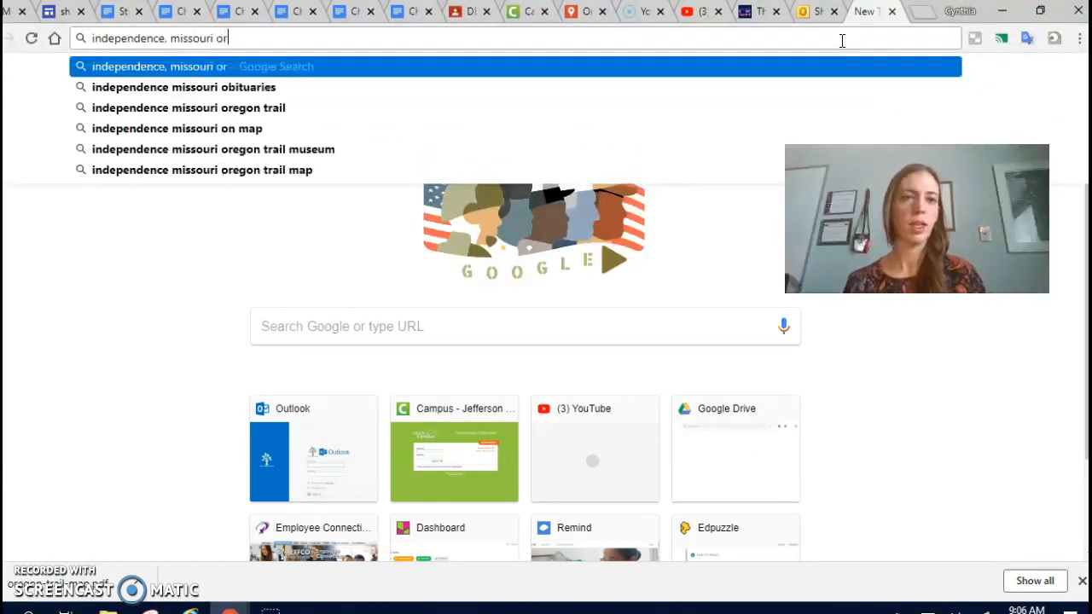
text(egon trail)
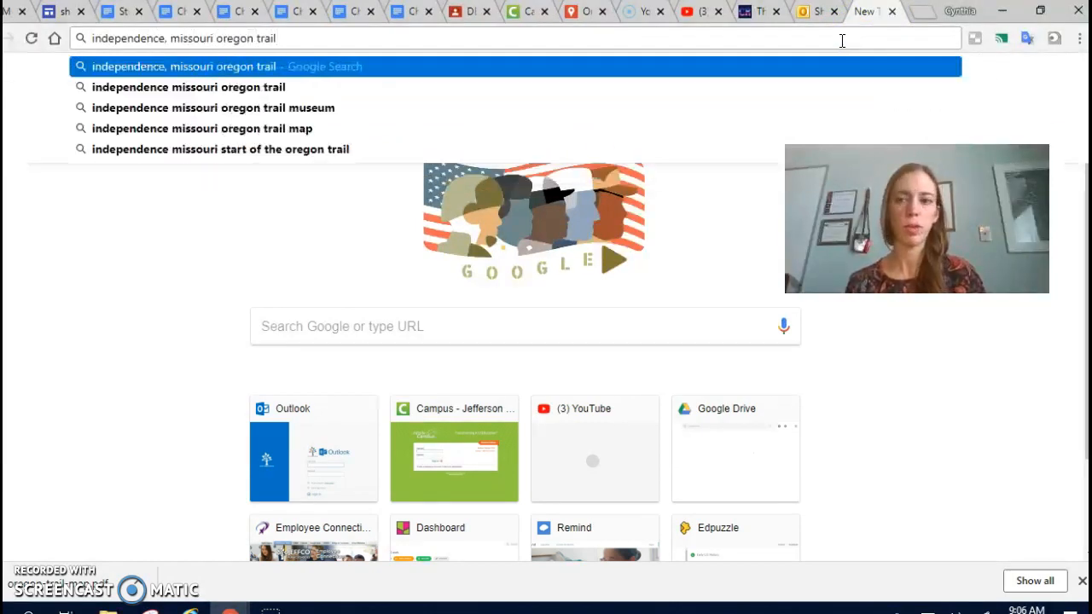
key(Return)
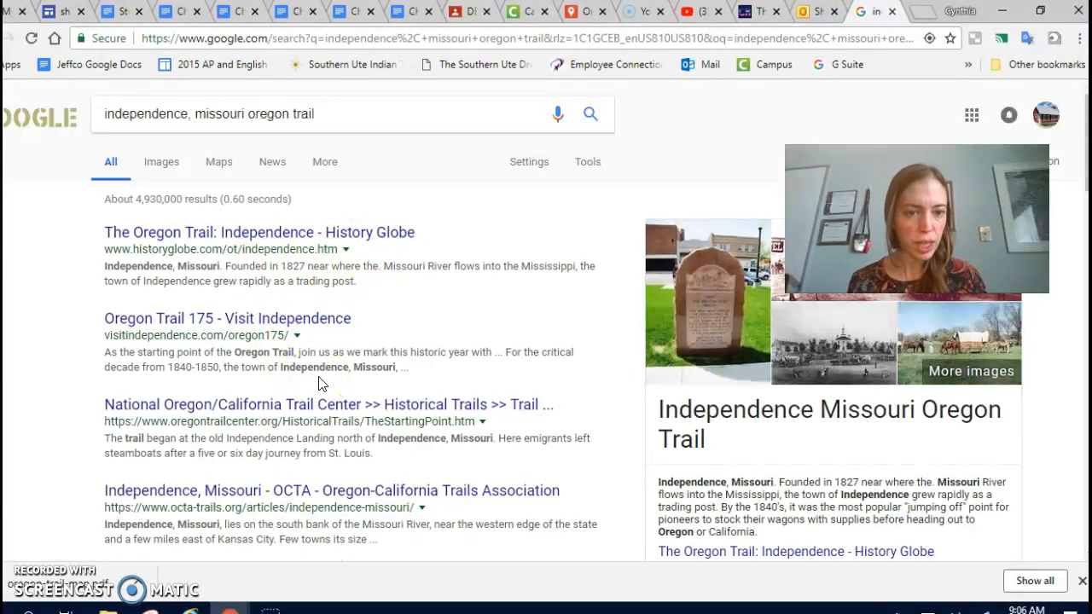
Look through the search results and open the History Globe article "The Oregon Trail: Independence".
scroll(319, 384, down, 1)
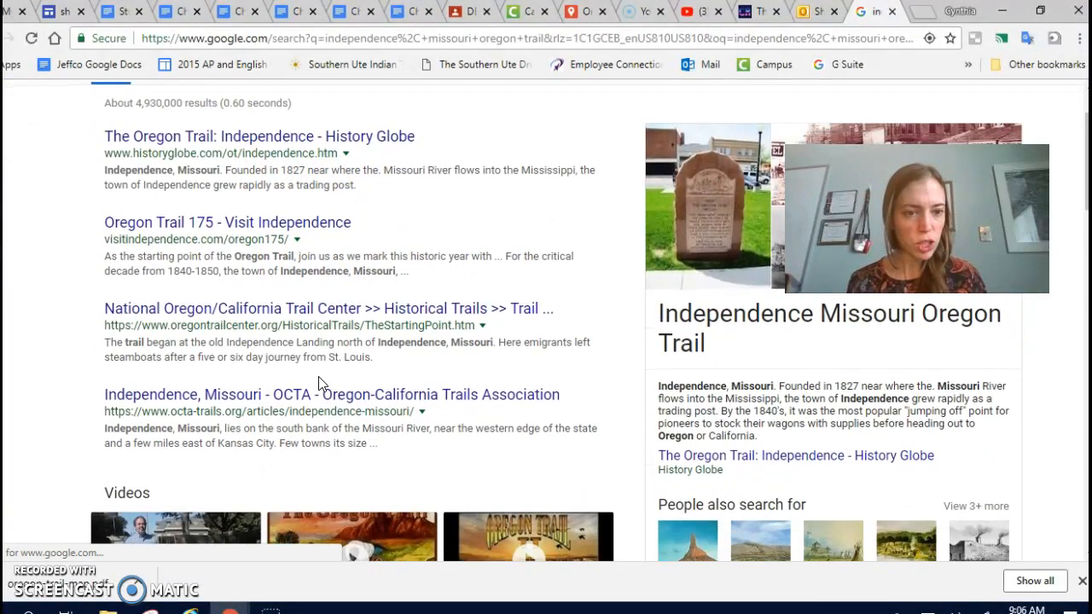
scroll(320, 384, down, 3)
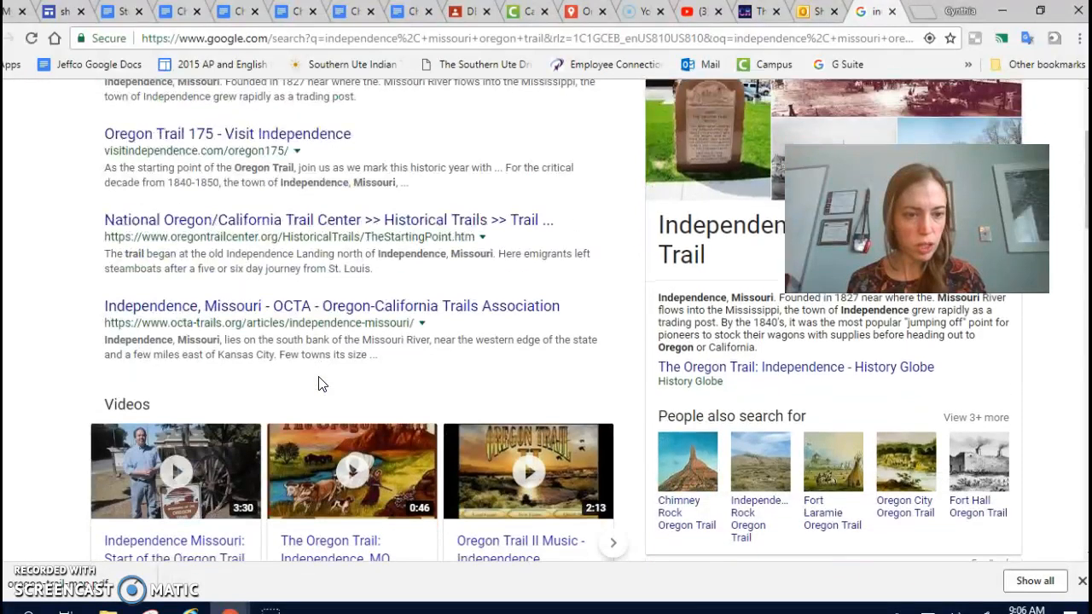
scroll(320, 383, down, 2)
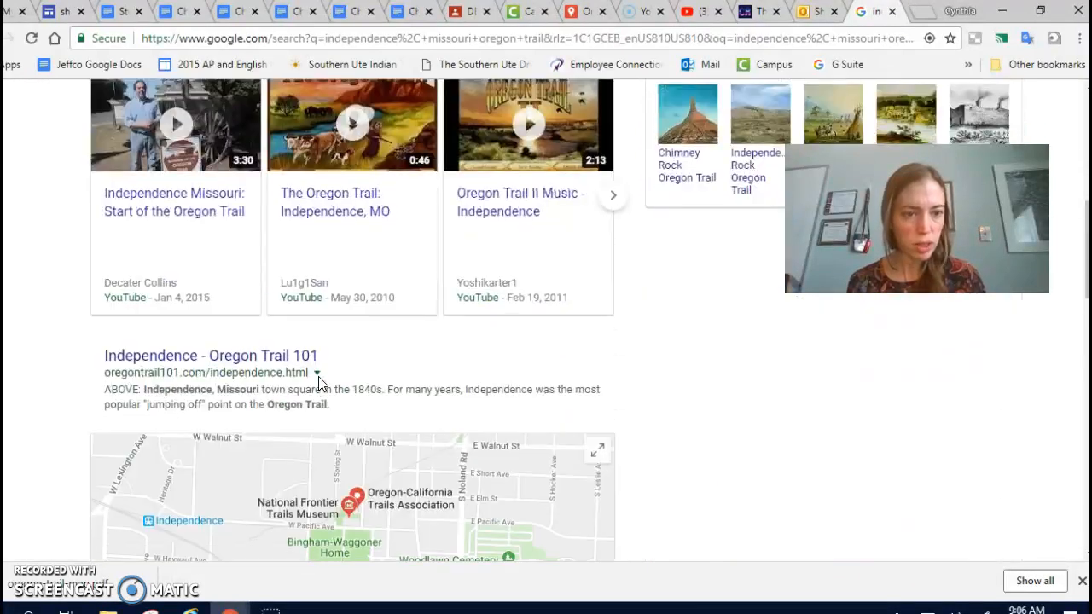
scroll(319, 384, up, 2)
scroll(319, 384, up, 4)
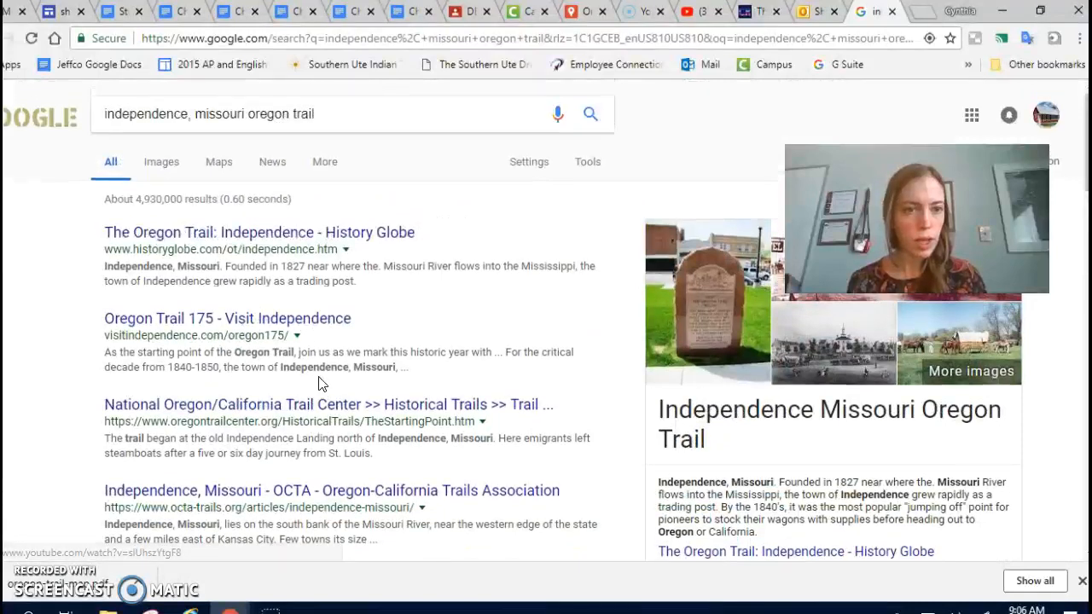
click(282, 245)
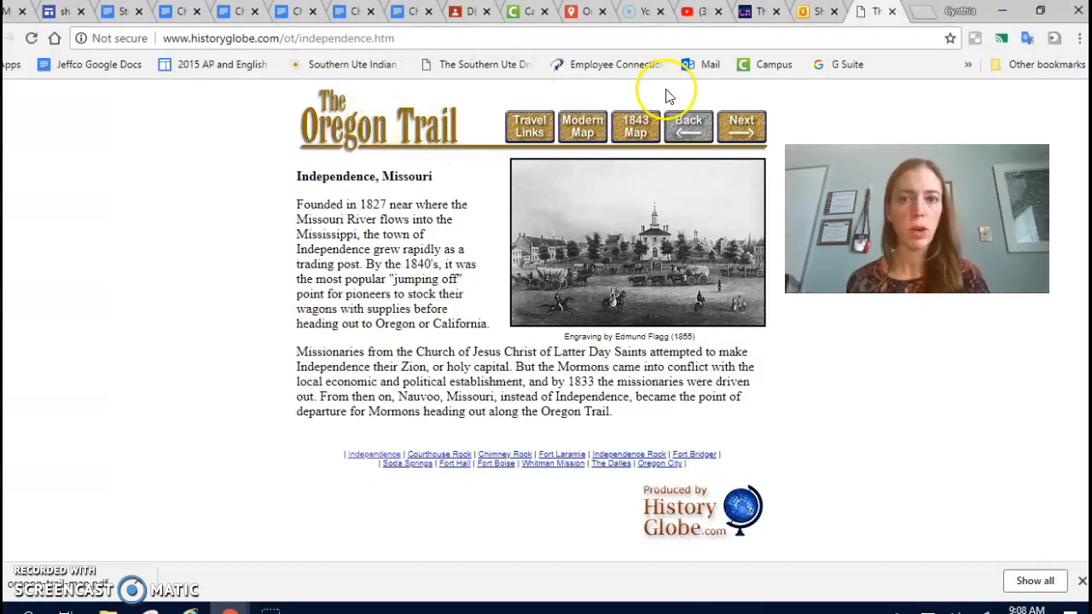
Return to the map and begin the Independence, MO description with "This town was a trading post along the Oregon Trail.".
click(576, 12)
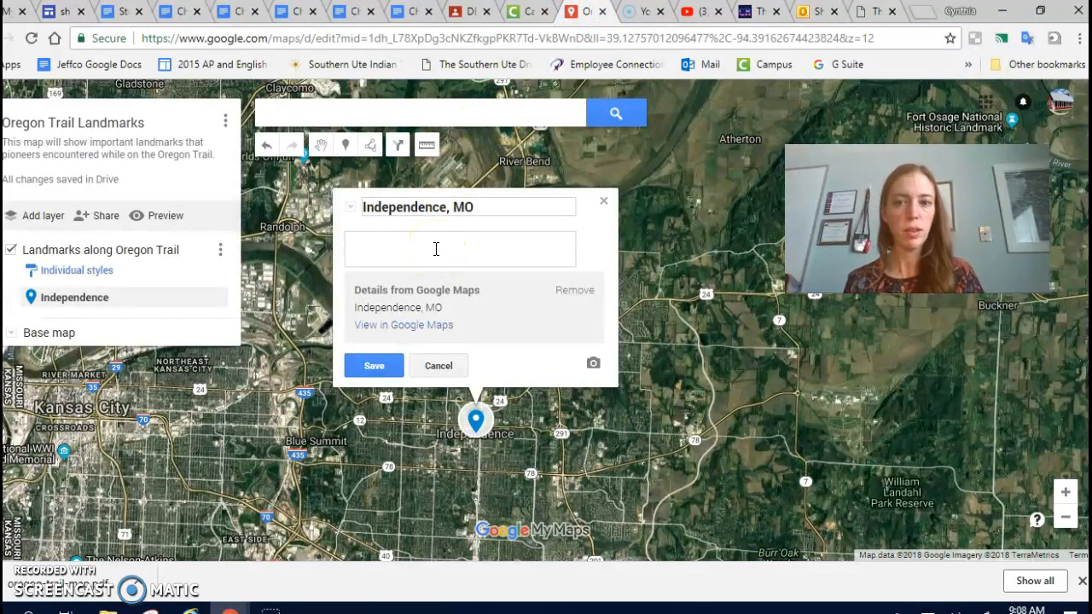
text(this)
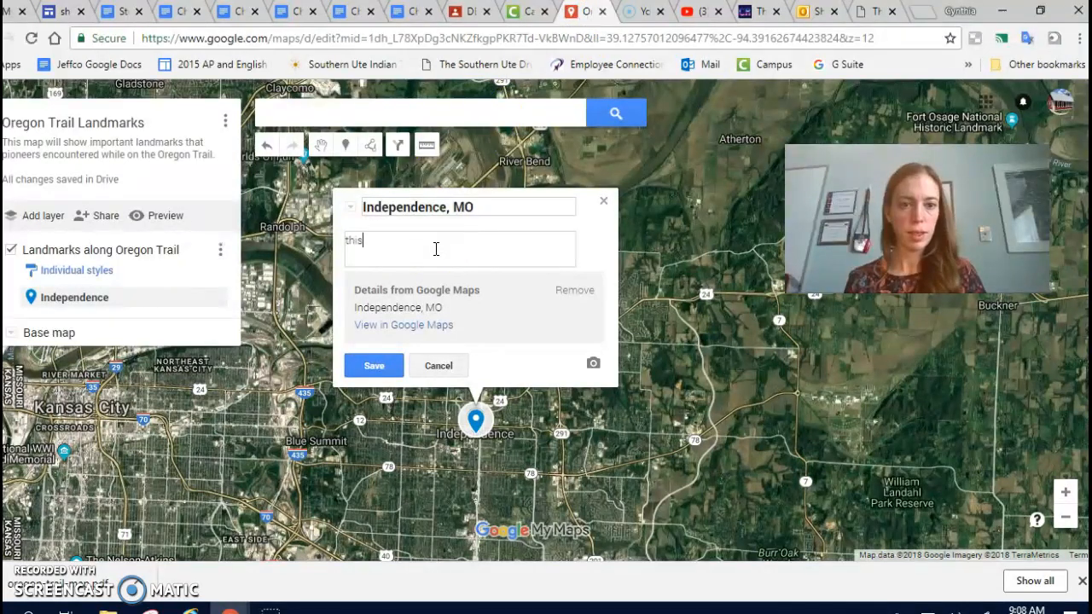
text(This town )
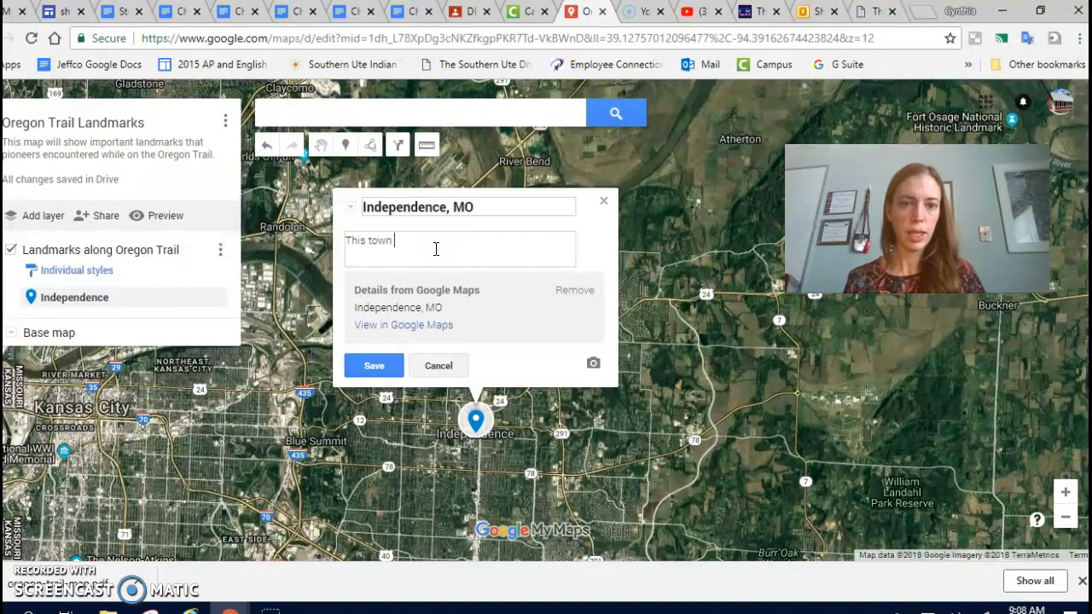
text(was a tradin)
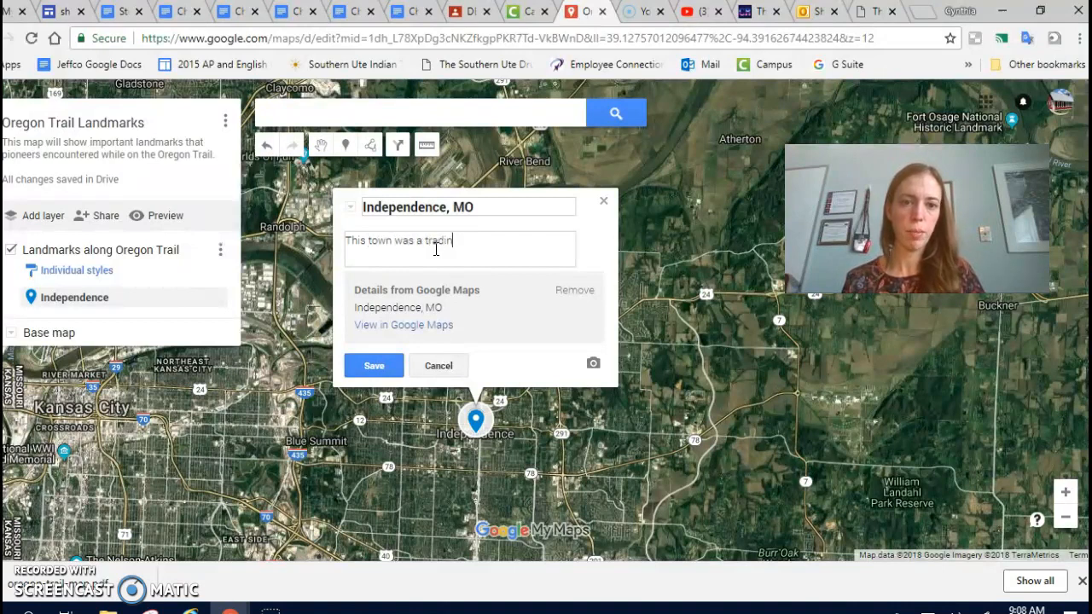
text(g posta)
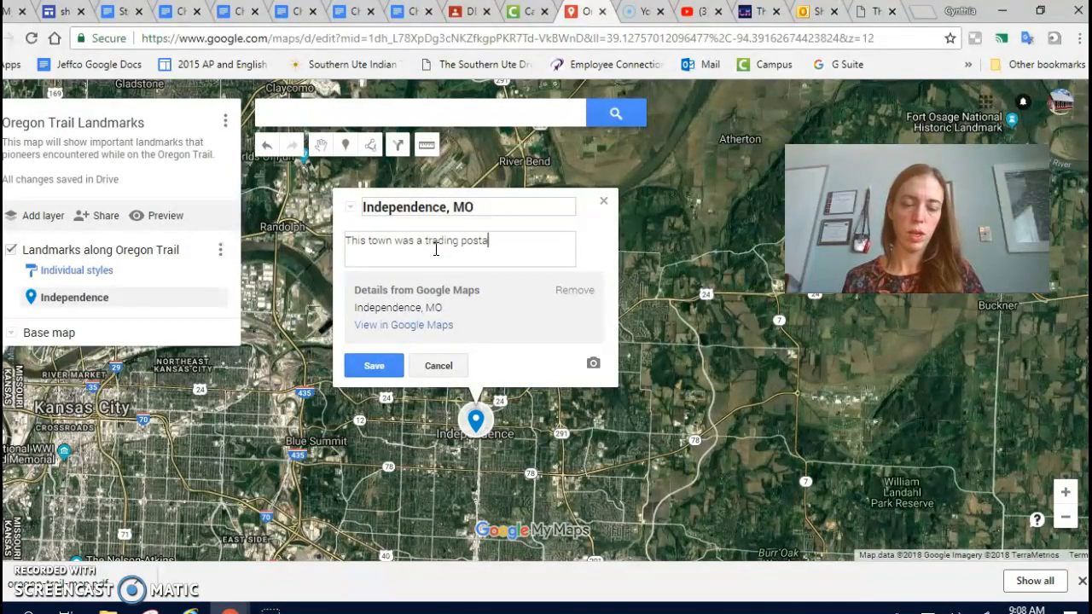
text(long the )
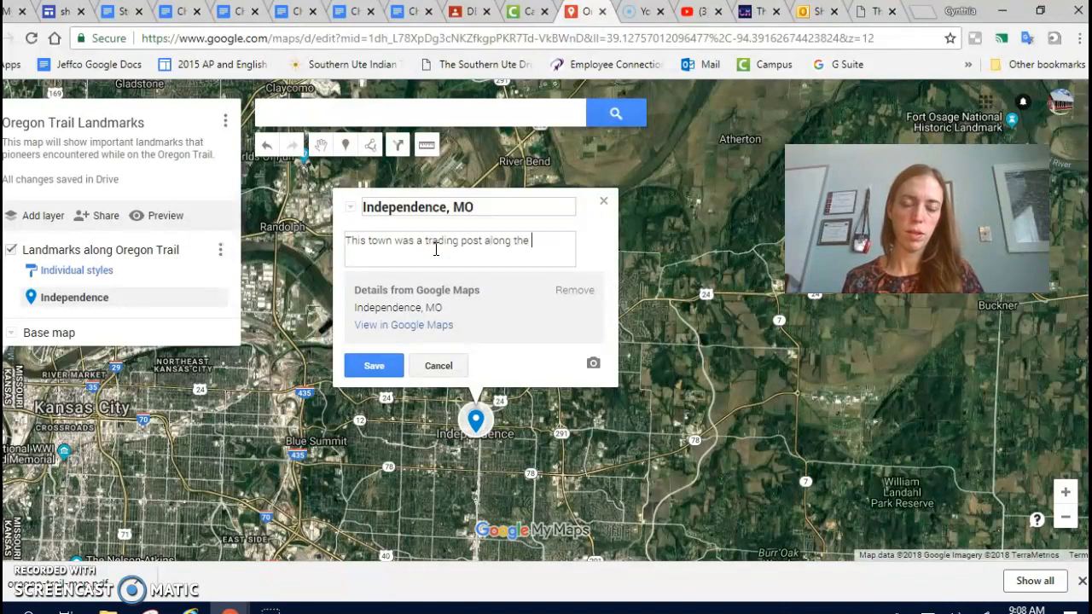
text(Oregon Trail.)
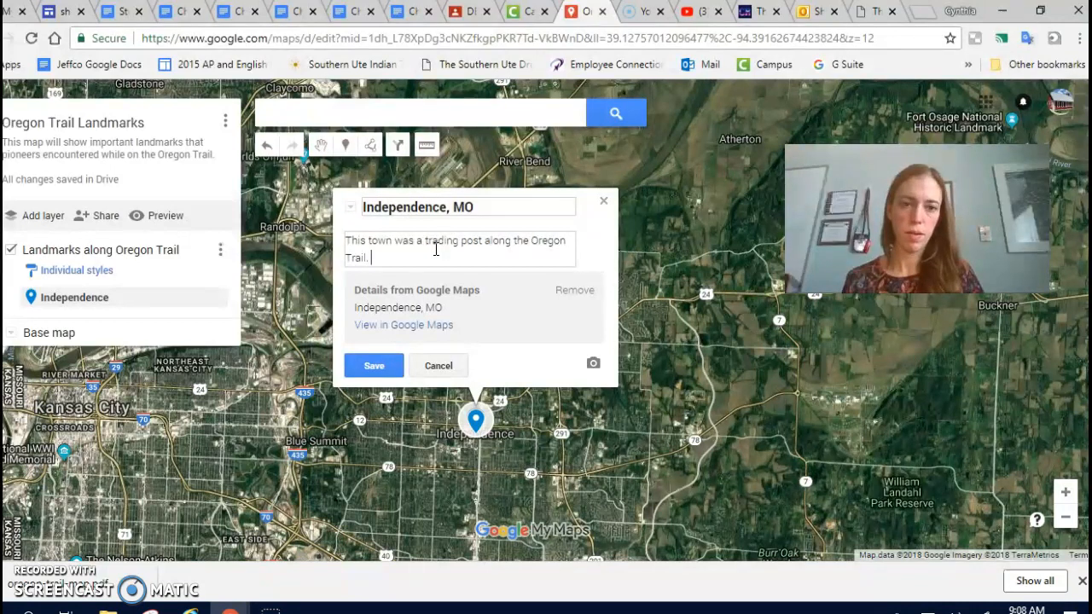
text(  It wa)
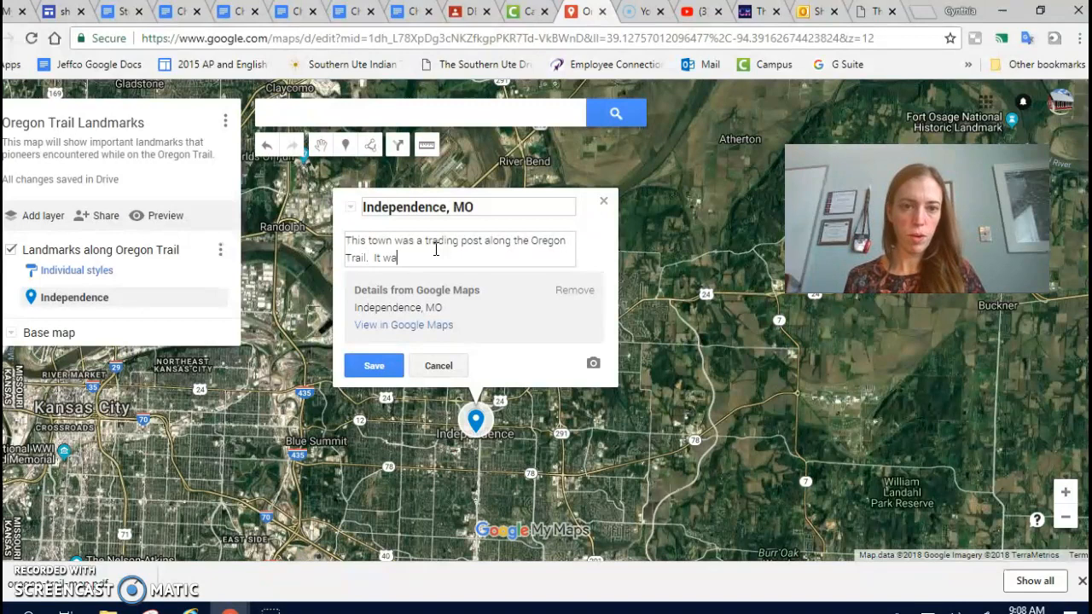
text(s founded in 1)
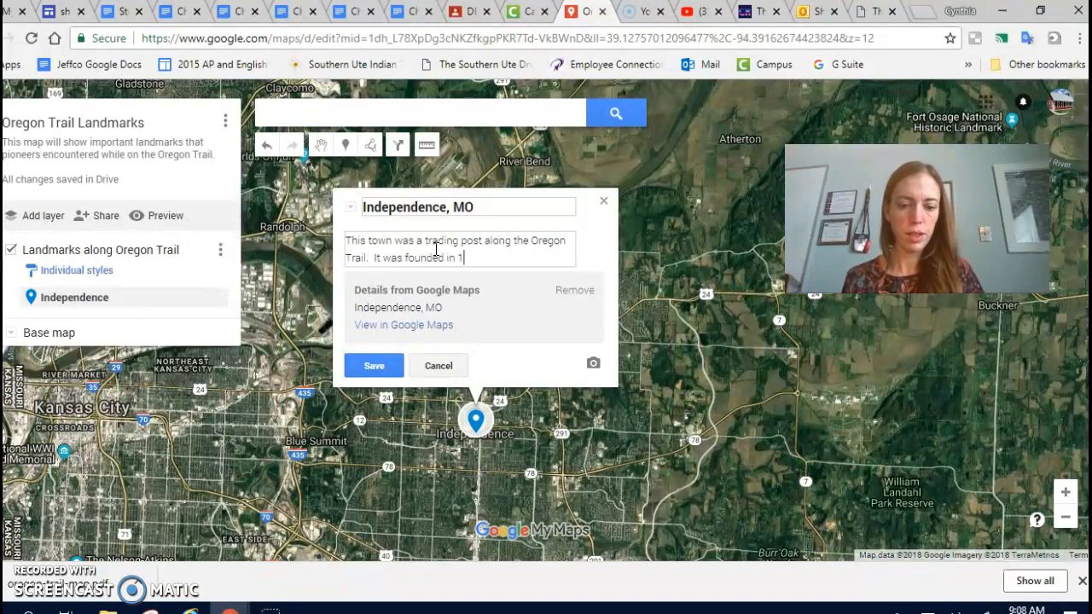
text(827 and )
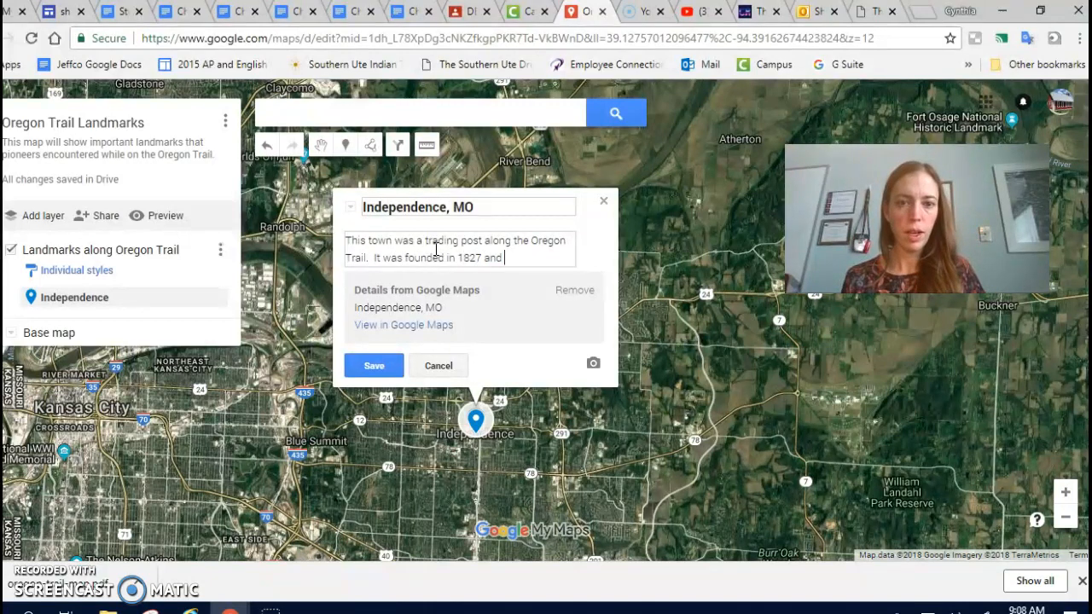
text(became very)
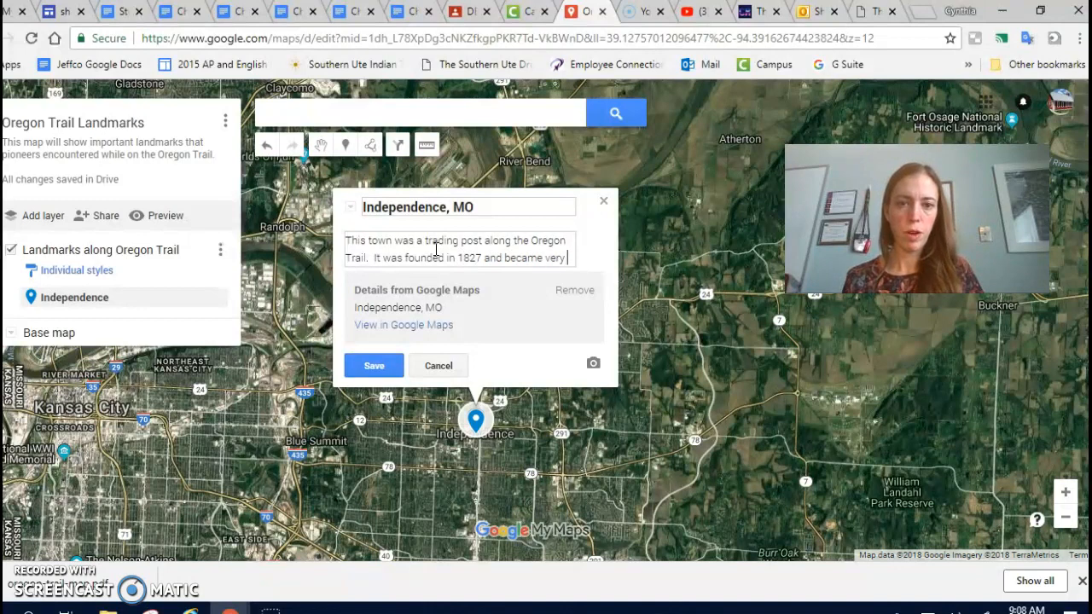
text( popular as the )
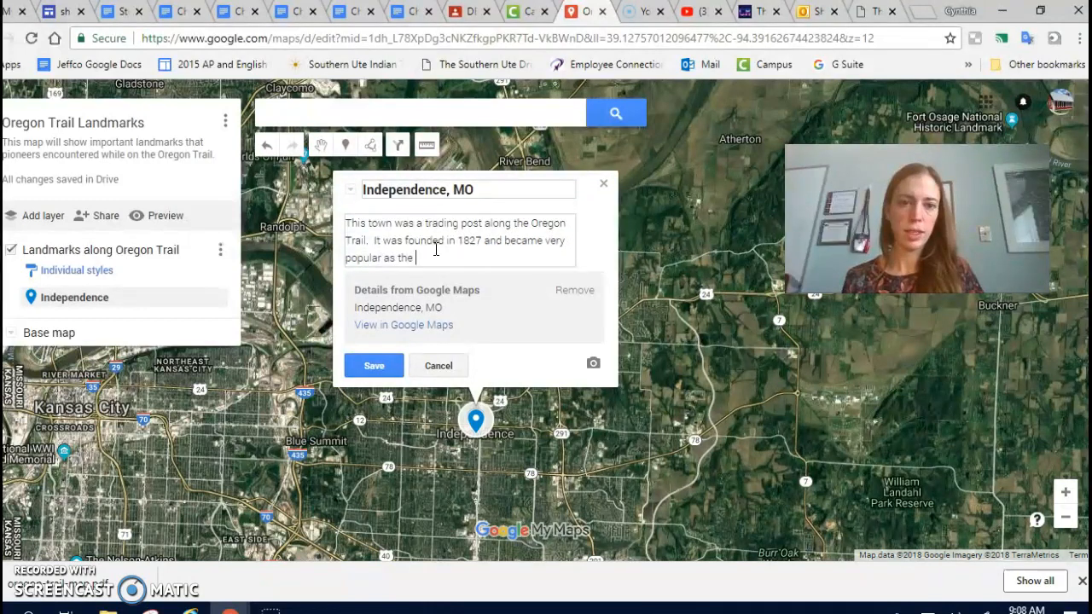
text(starting point of)
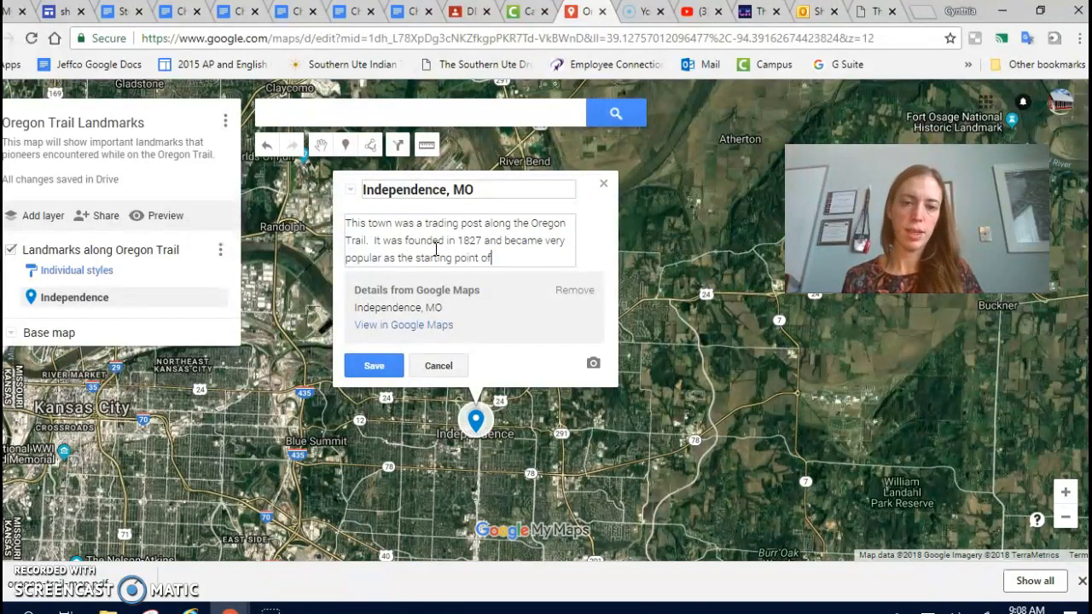
text( the Oregon Trai)
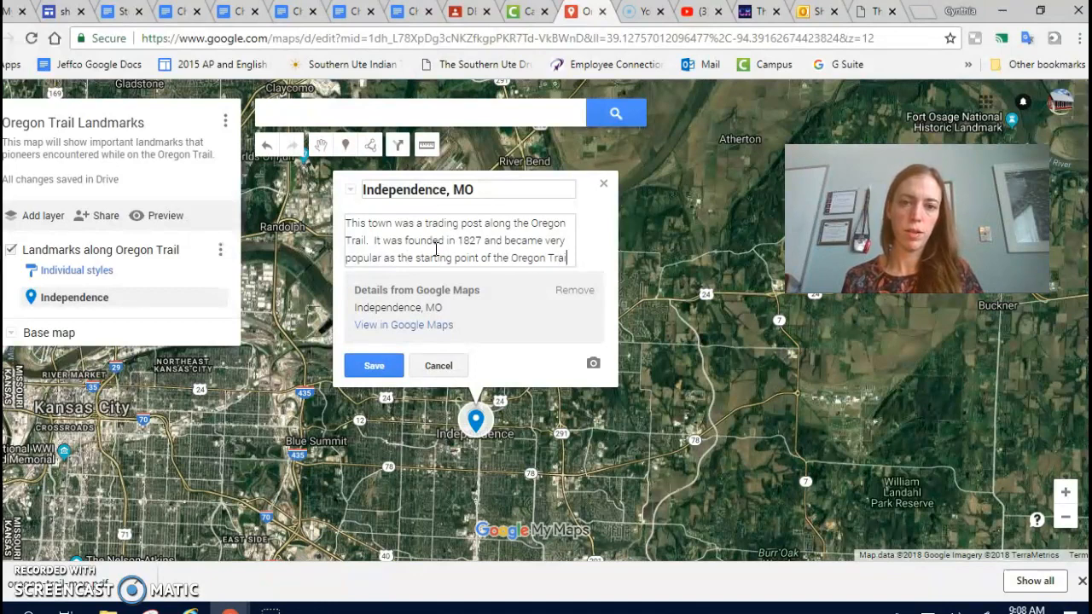
text(l in the 1840s.)
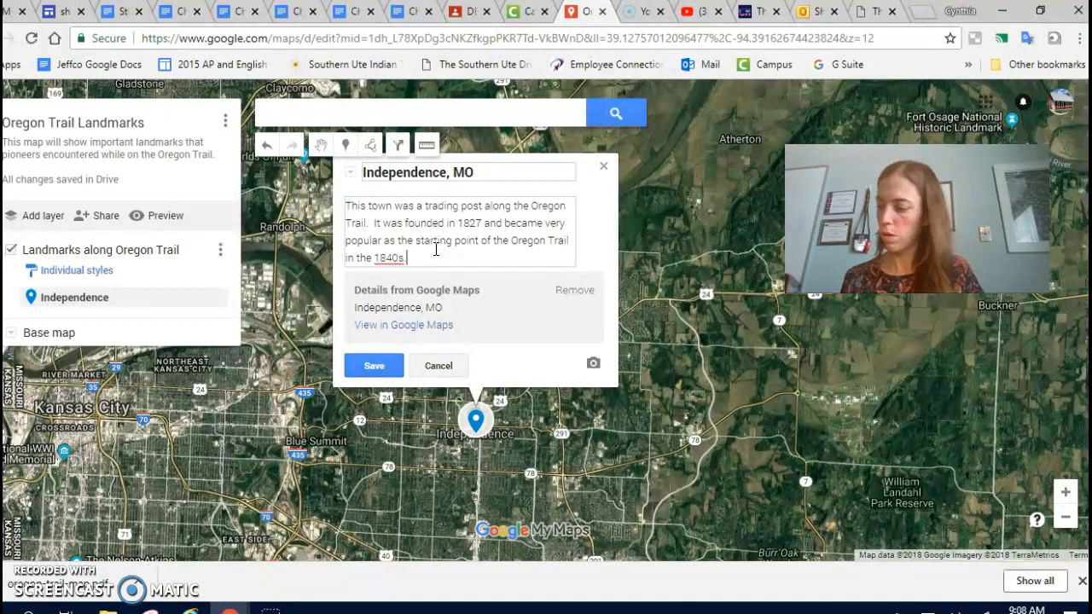
text(  Mor)
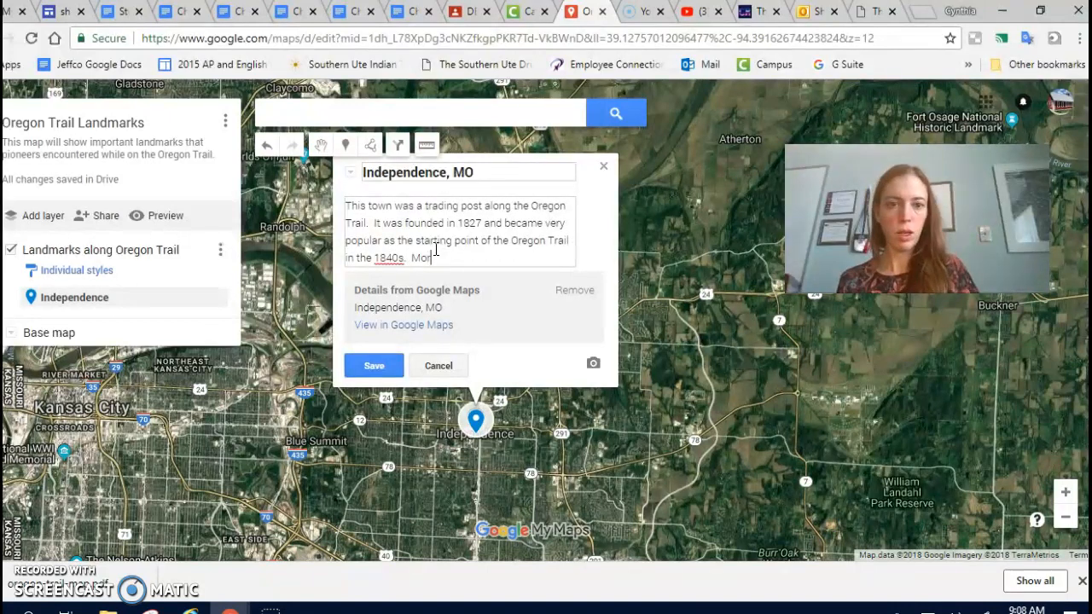
text(mons were t)
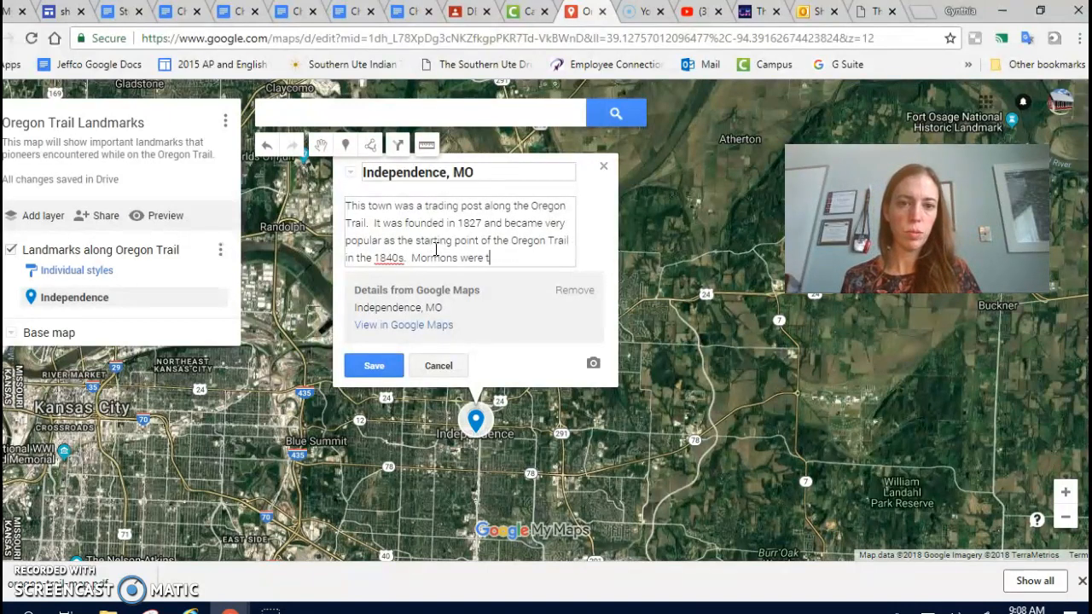
text(here for a time)
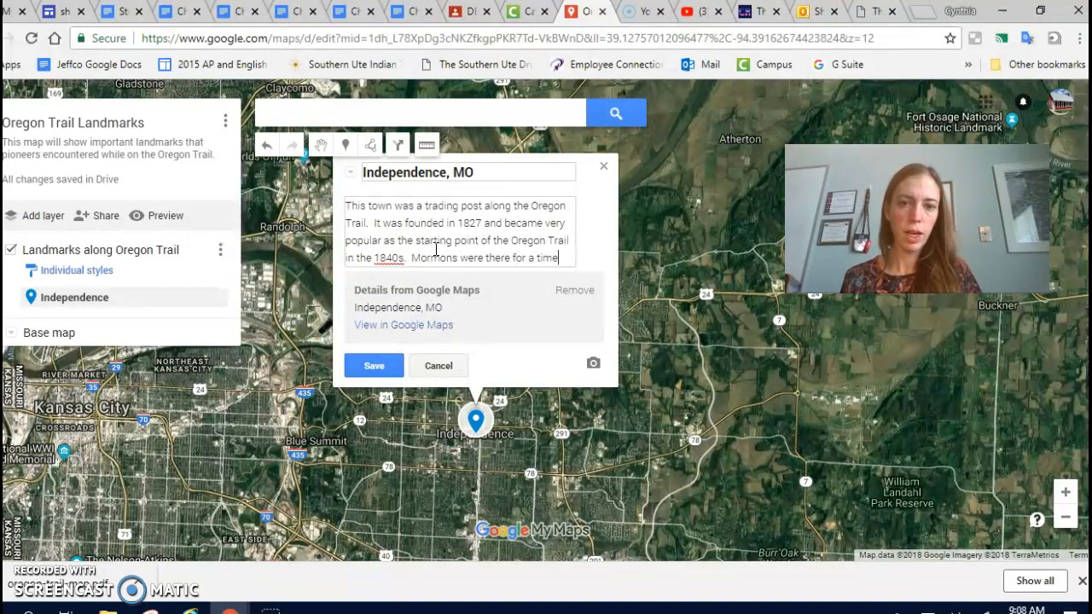
text(, but were push)
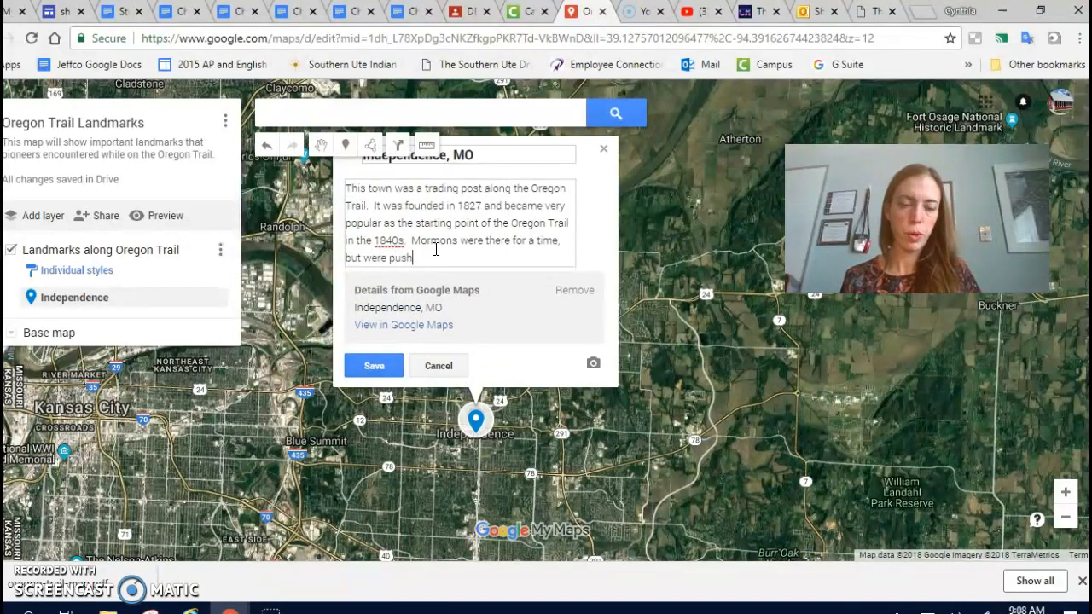
text(ed out to Nau)
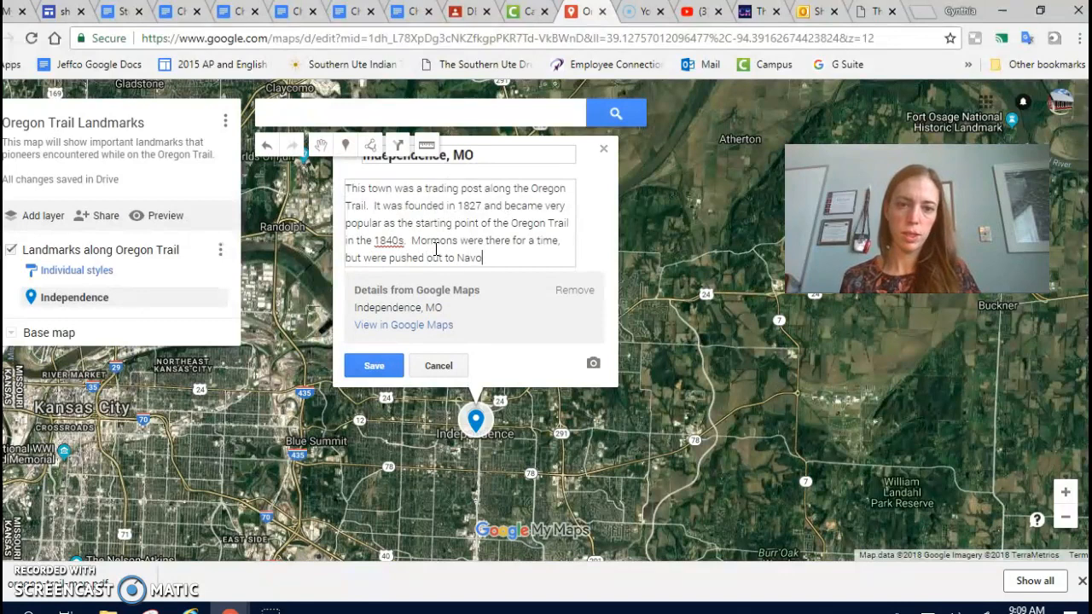
text(v)
Add "Mormons were there for a time, but were pushed out to Nauvoo in 1833." to the description and save the placemark.
key(BackSpace)
key(BackSpace)
text(uvoo)
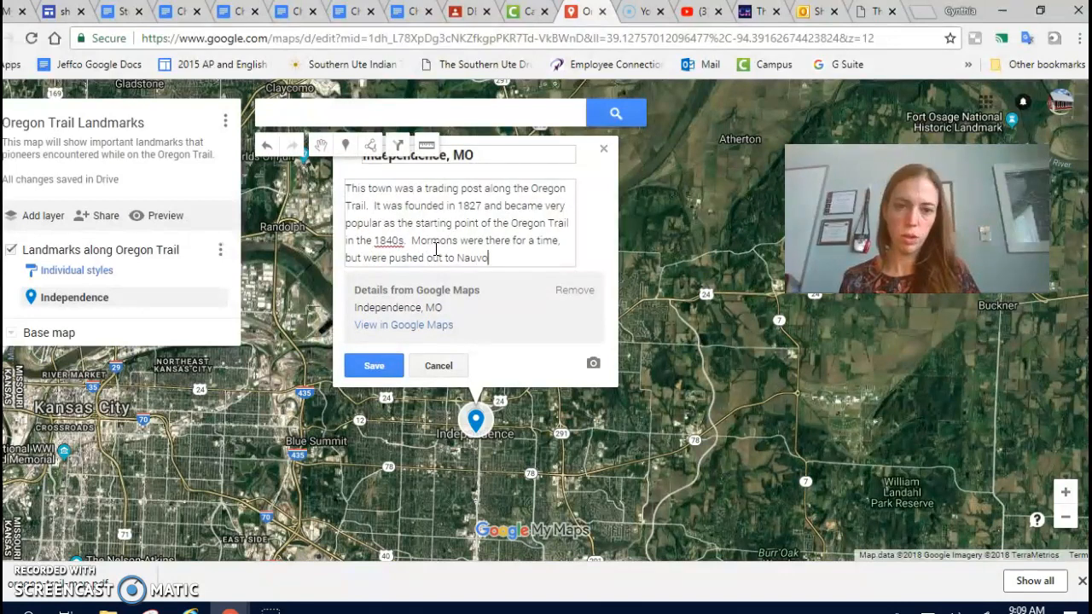
text( in 1839)
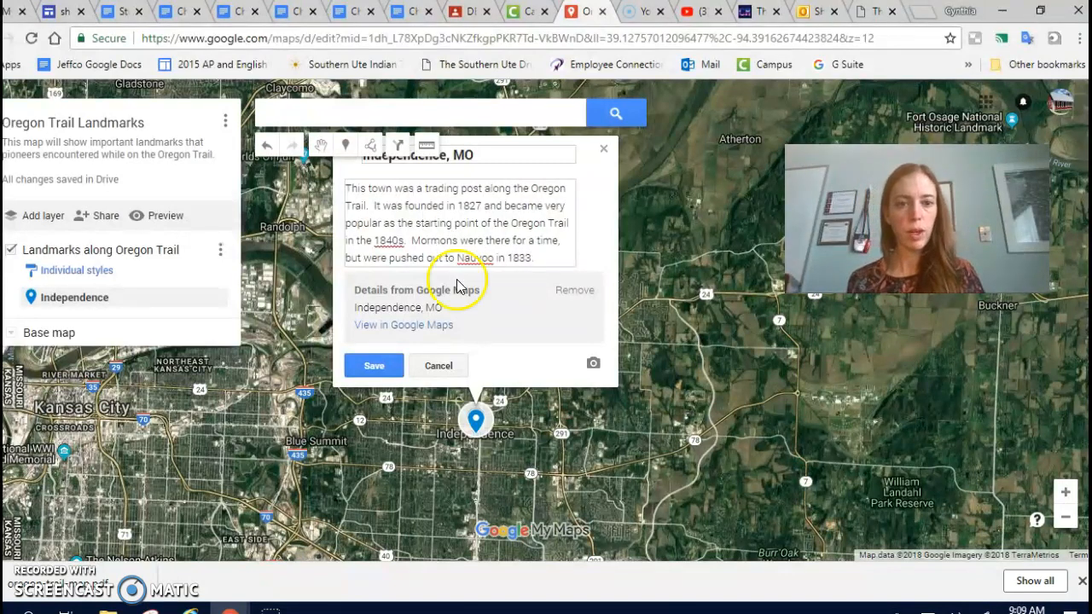
click(380, 372)
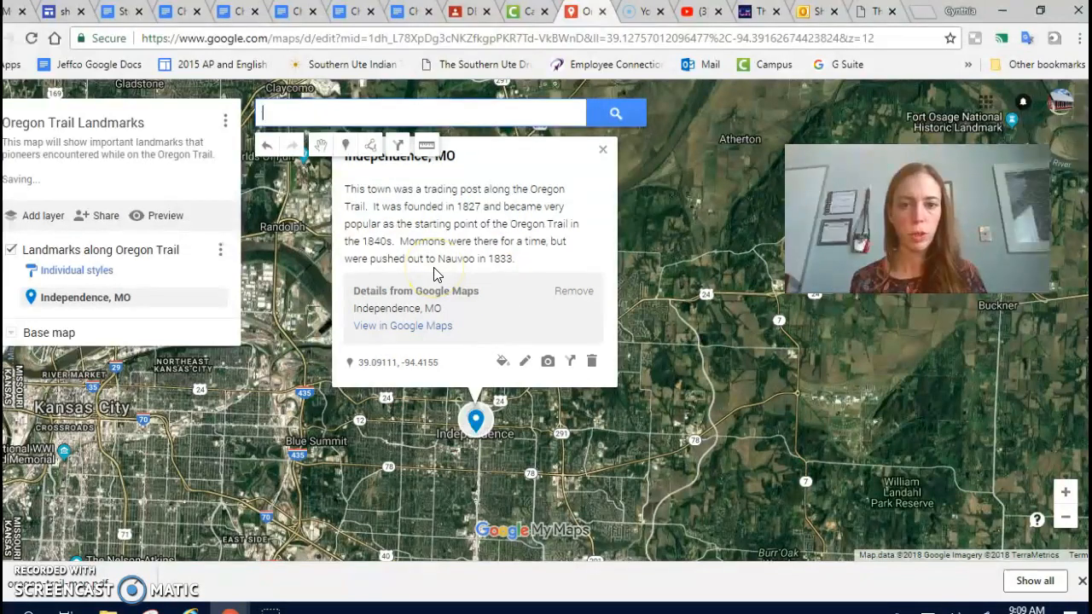
drag(642, 262, 646, 302)
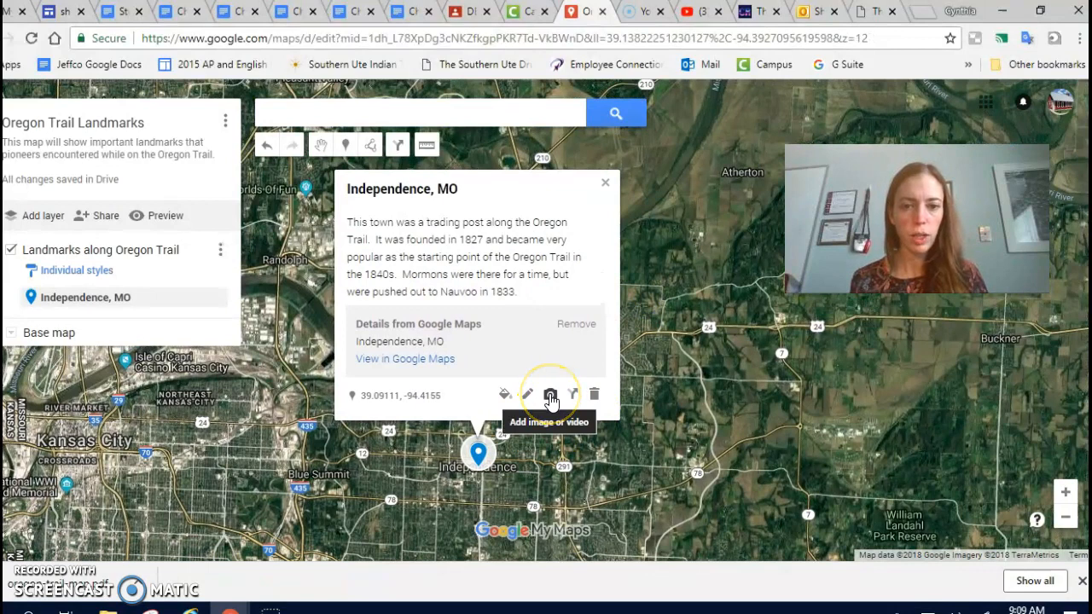
Add media to the Independence, MO placemark by running a Google Image Search for "independence missouri oregon trail".
click(550, 396)
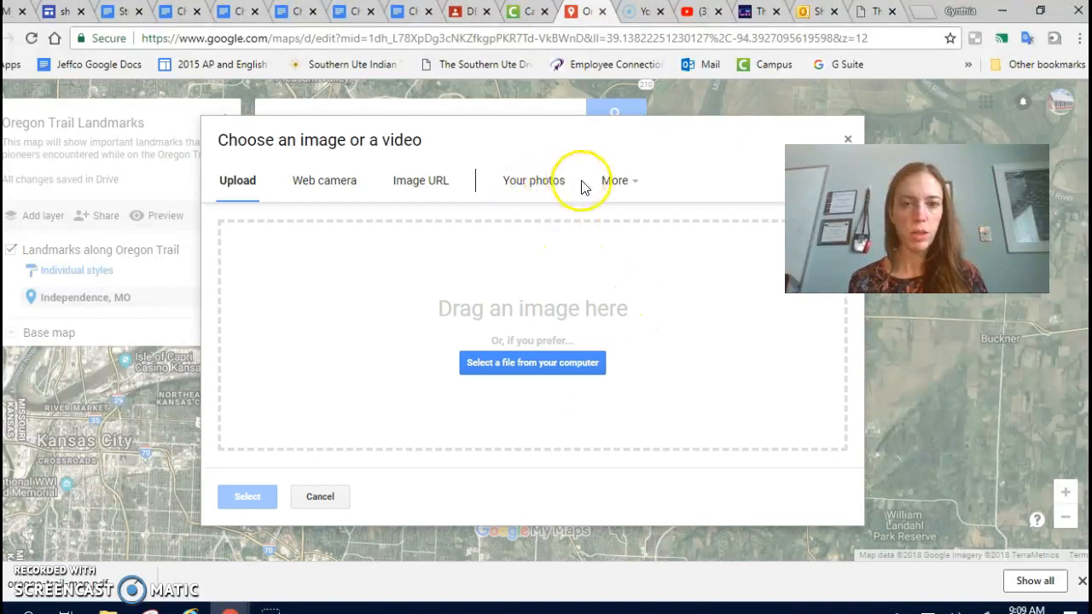
click(617, 186)
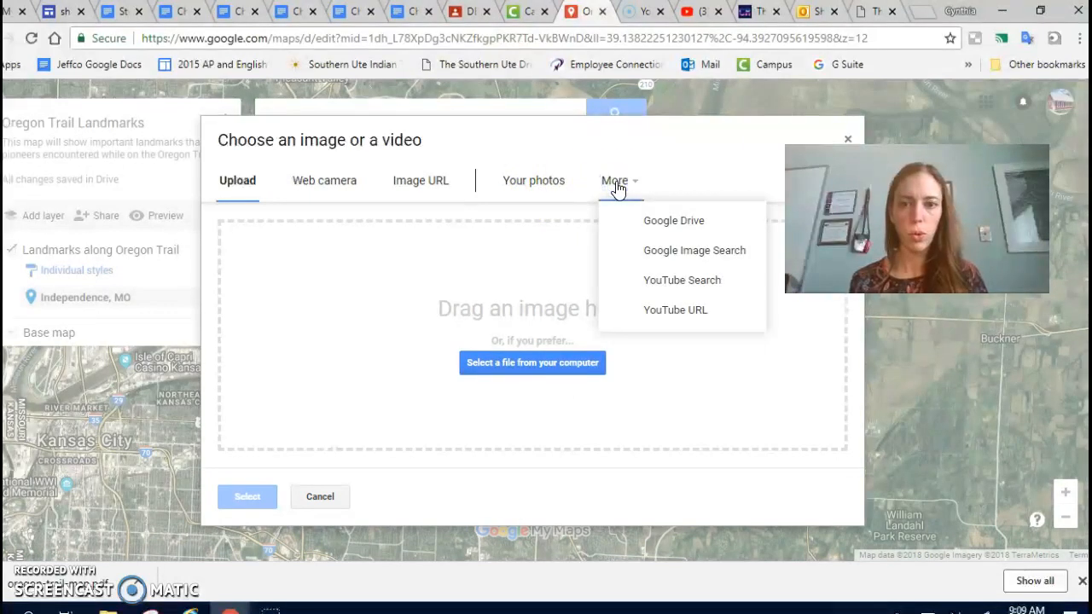
click(688, 253)
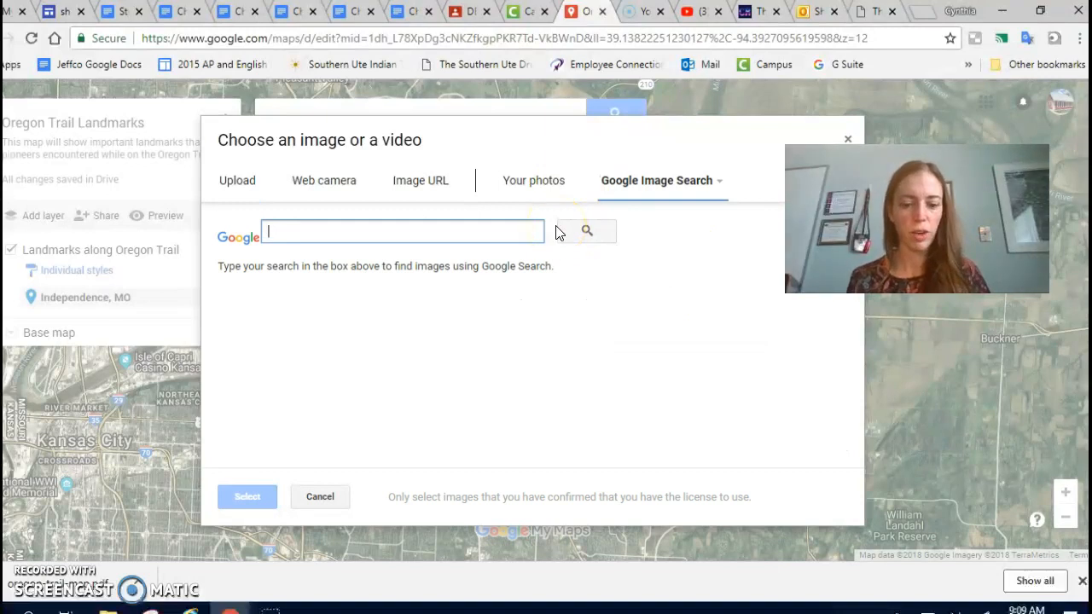
text(independence missouri oregon trail)
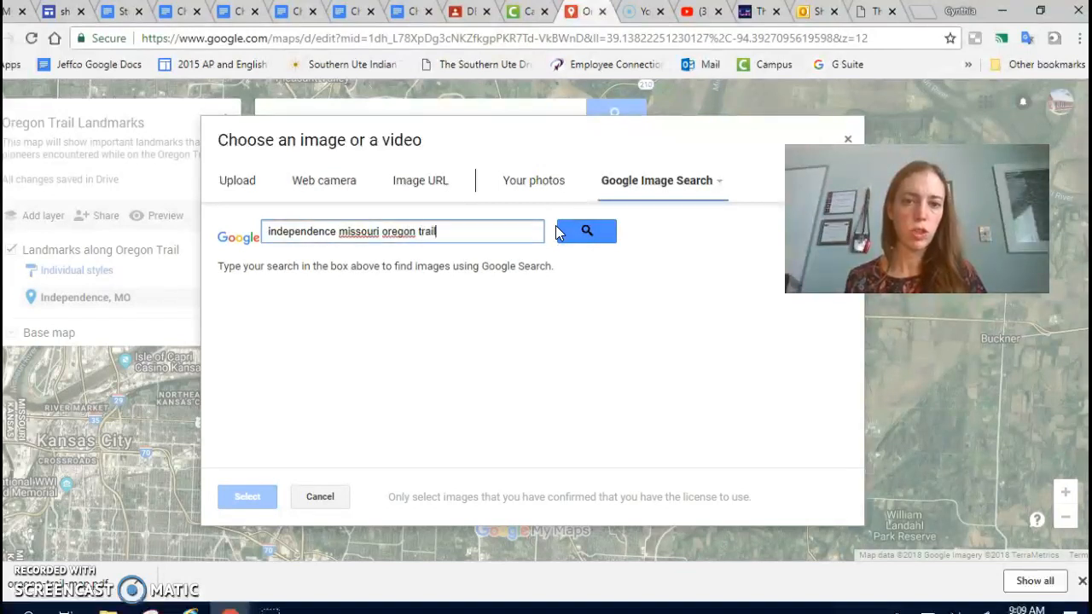
click(585, 232)
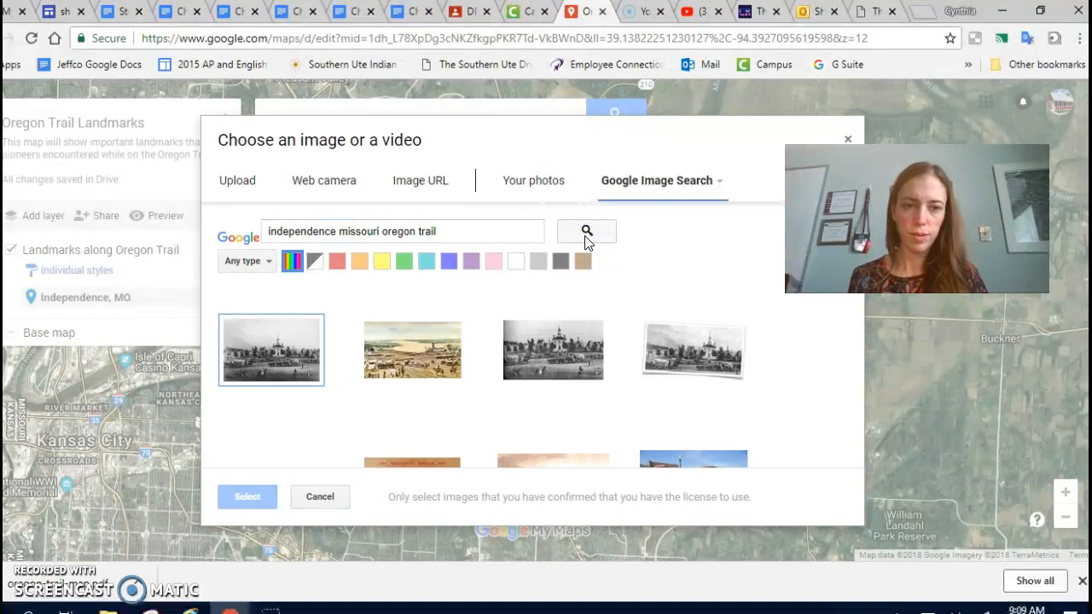
Choose the black-and-white photo of covered wagons and oxen from the image results and save it to the Independence, MO placemark.
scroll(522, 362, down, 2)
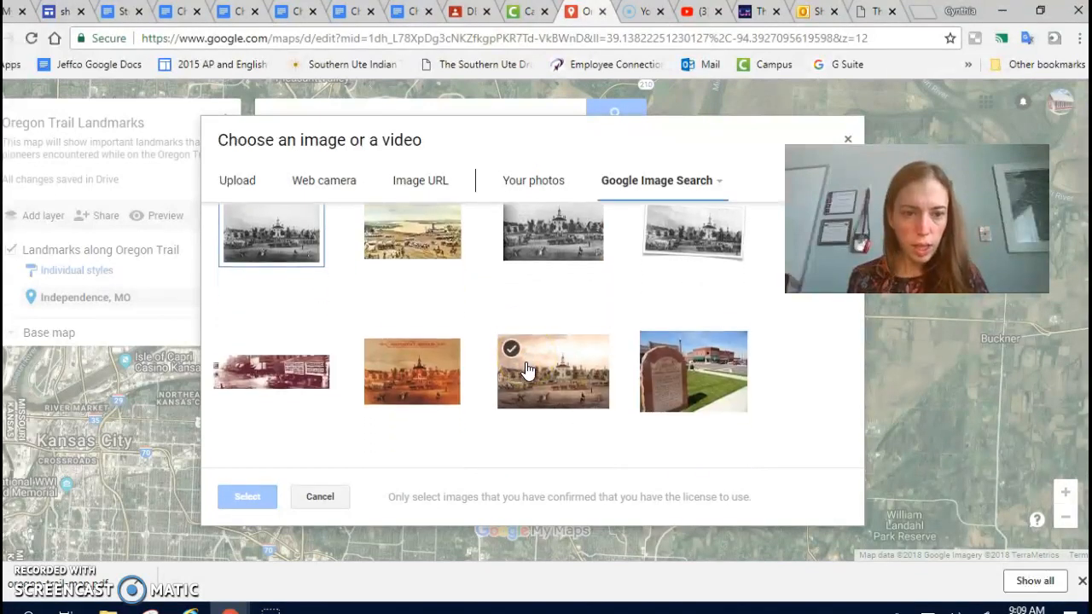
scroll(527, 369, down, 1)
click(524, 378)
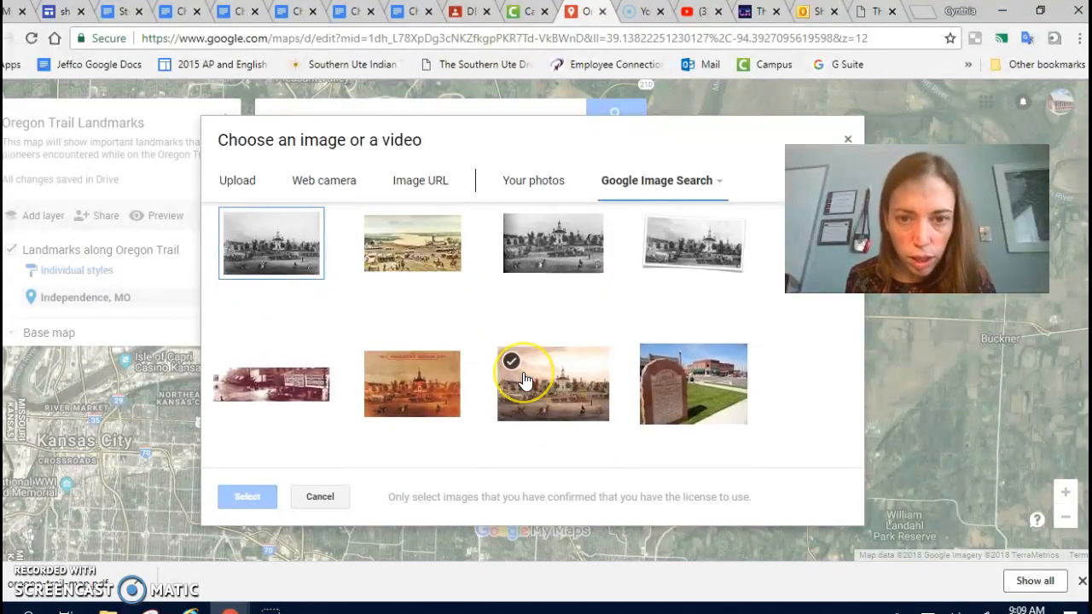
scroll(525, 381, down, 3)
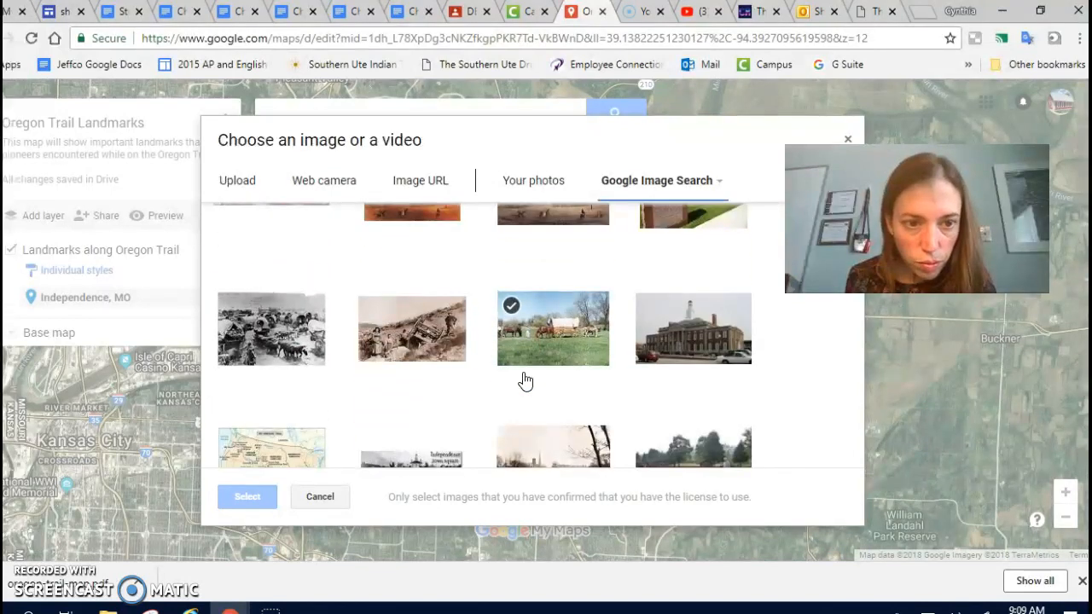
scroll(524, 382, down, 1)
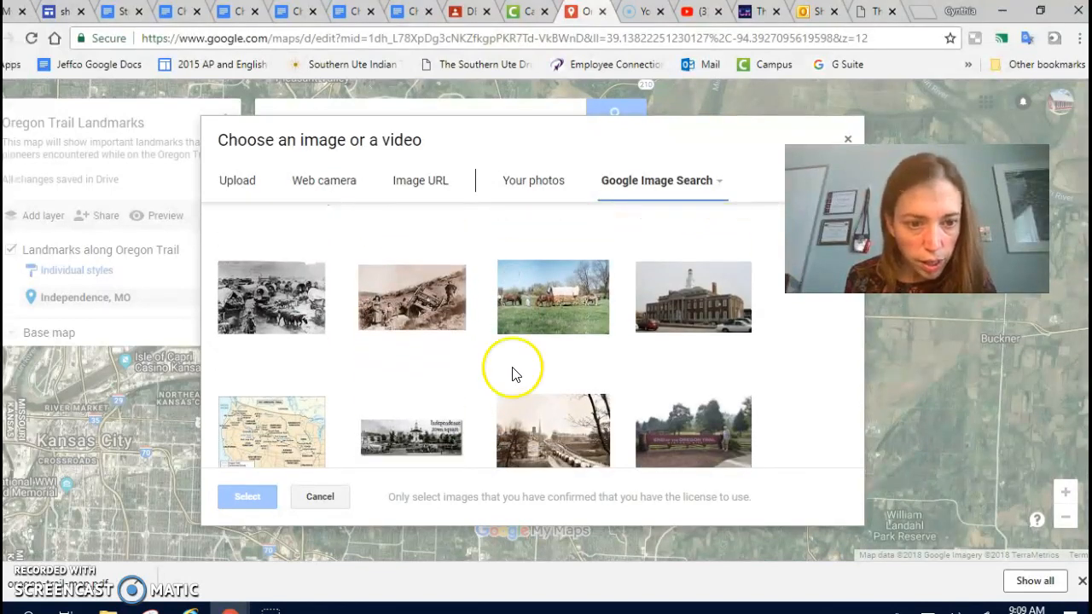
scroll(406, 374, down, 2)
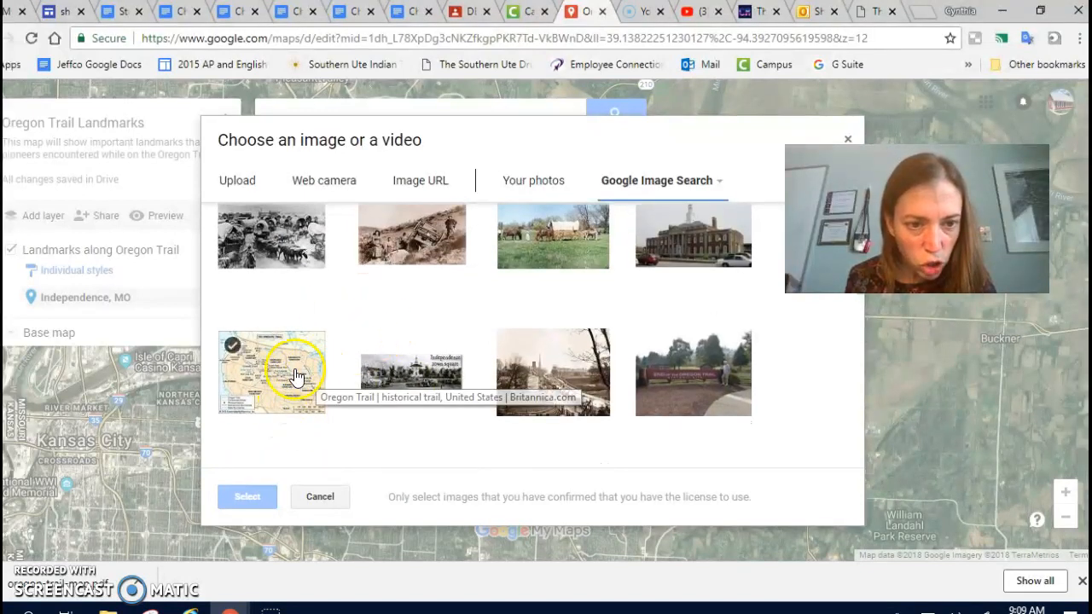
scroll(427, 292, down, 3)
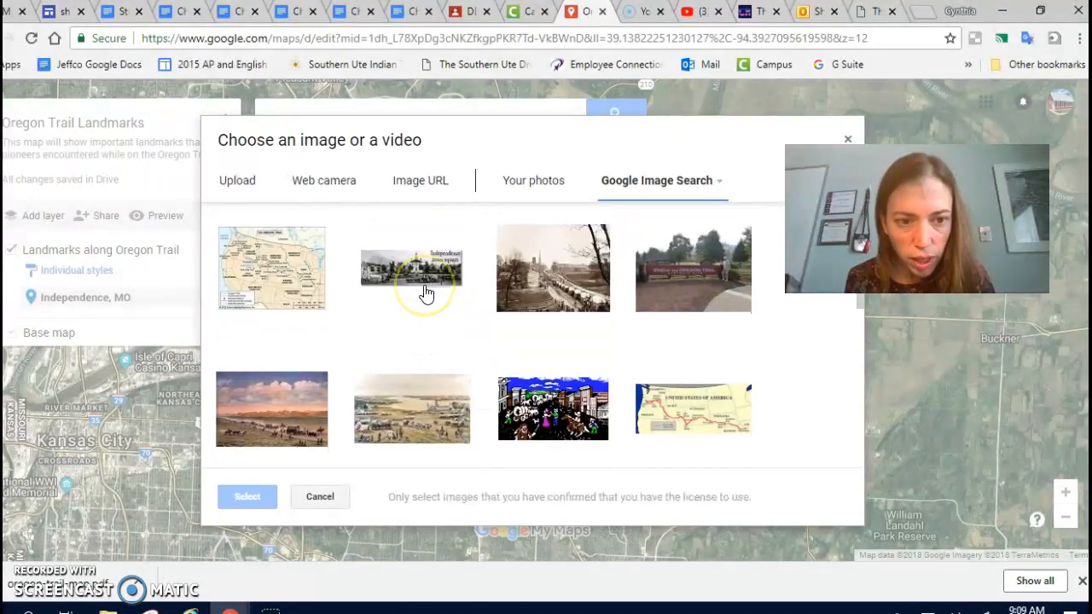
scroll(427, 292, down, 2)
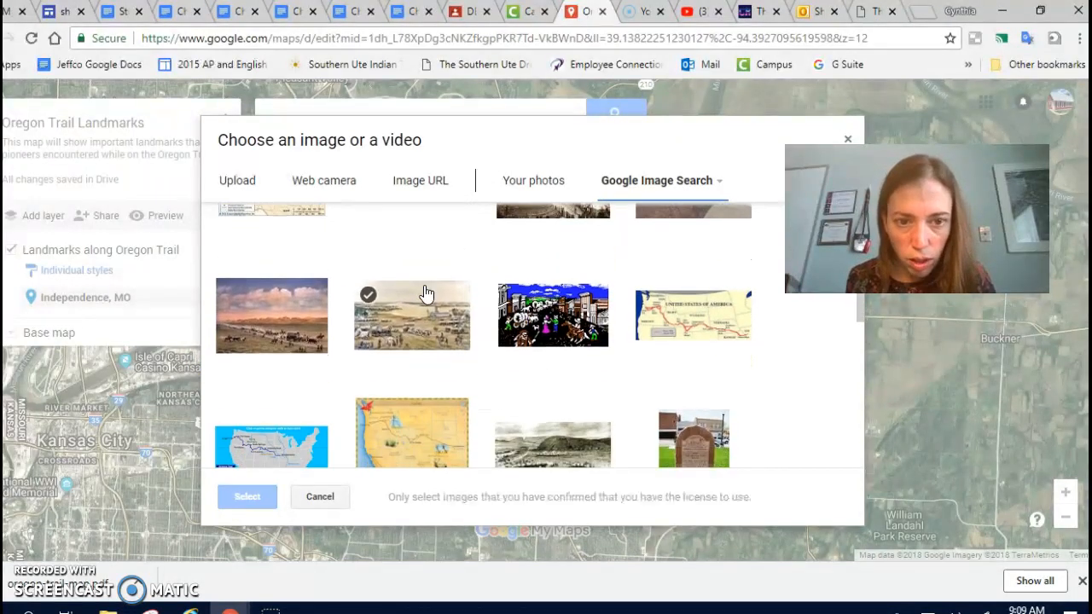
scroll(426, 293, down, 3)
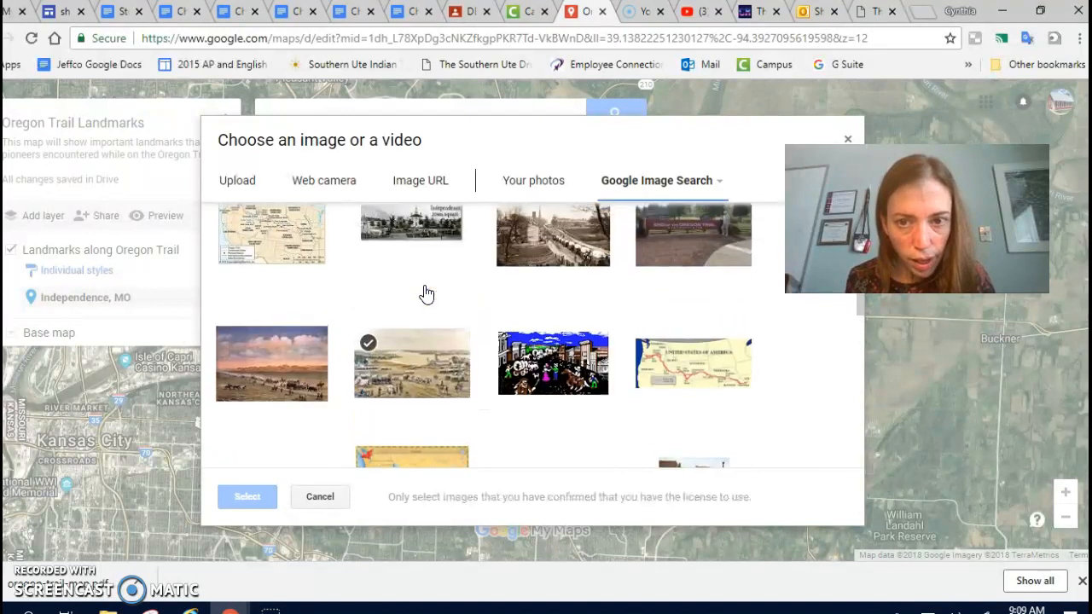
scroll(427, 293, up, 1)
click(256, 285)
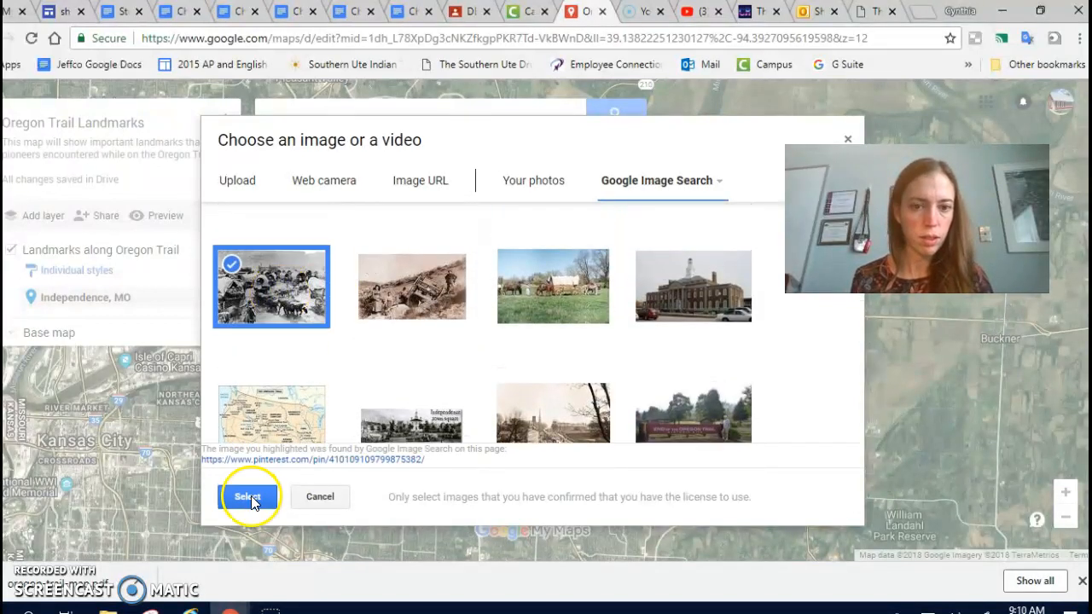
click(248, 497)
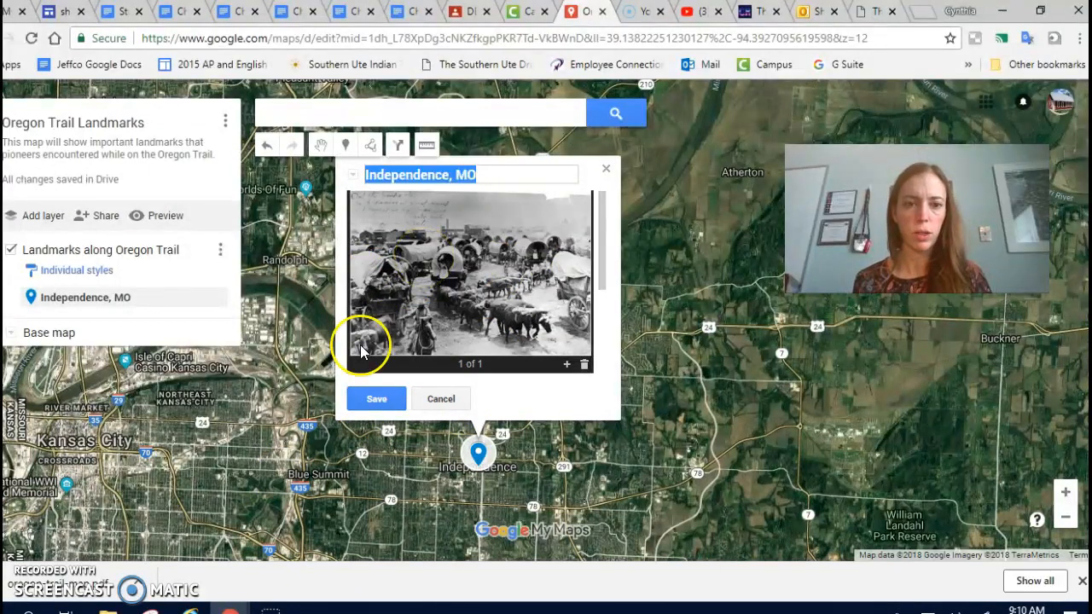
click(371, 398)
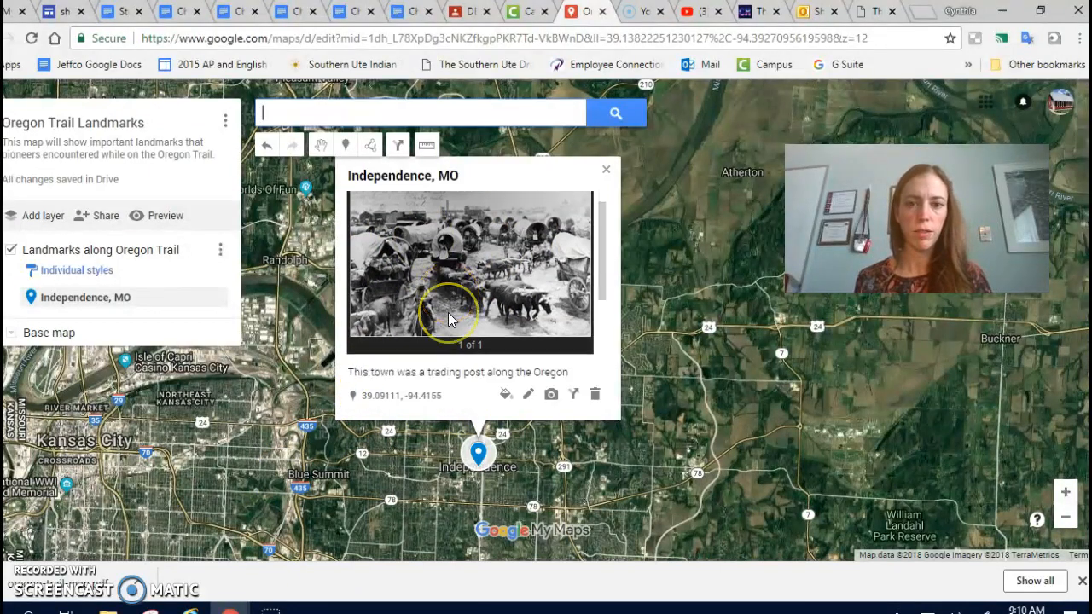
Review the photo and description on the saved Independence, MO placemark.
click(383, 183)
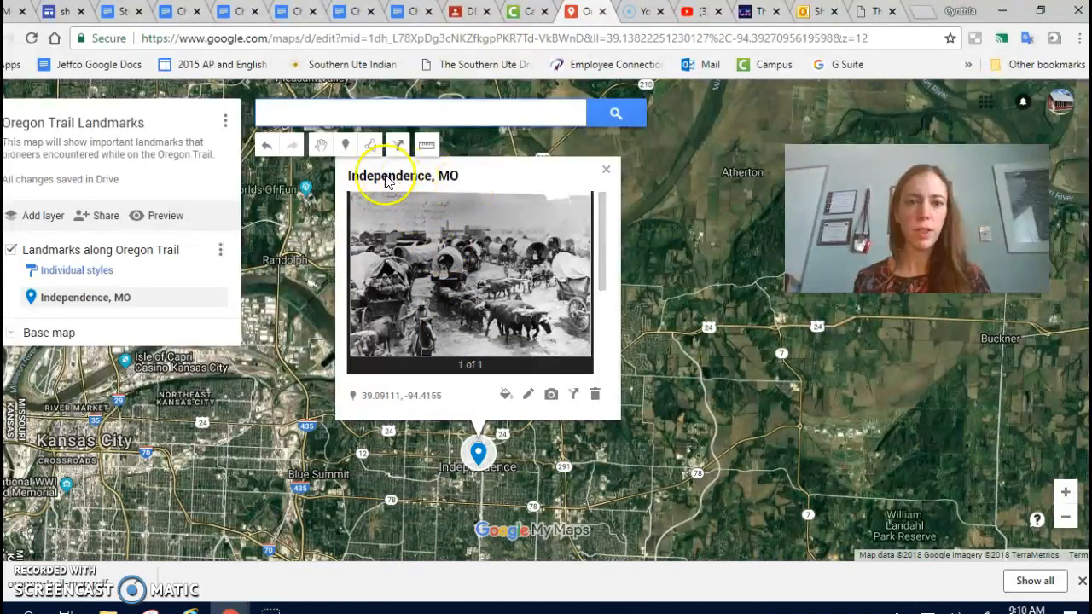
scroll(420, 285, down, 1)
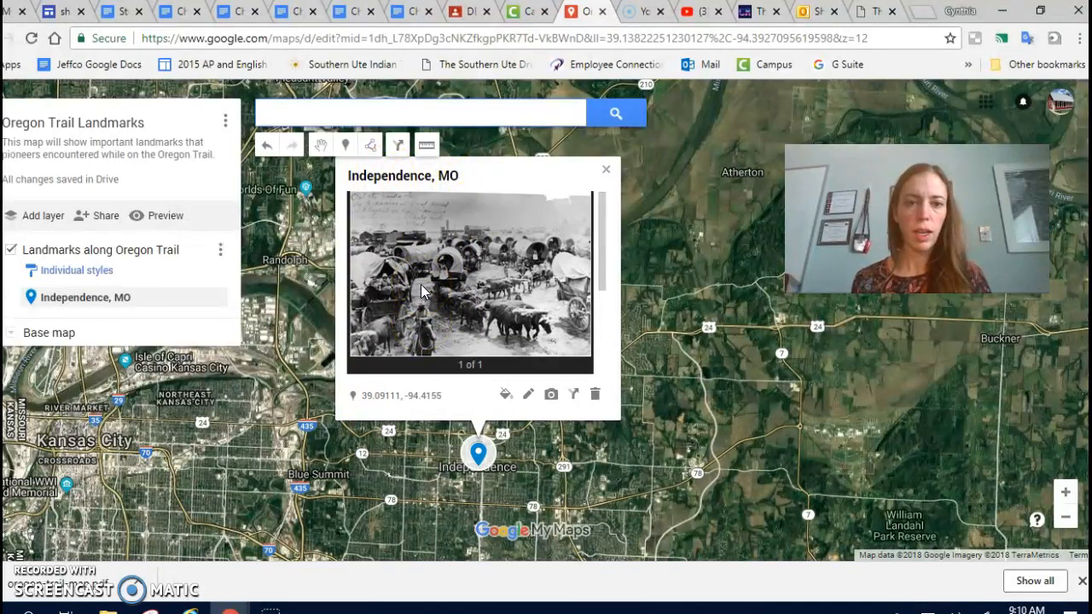
scroll(421, 290, down, 3)
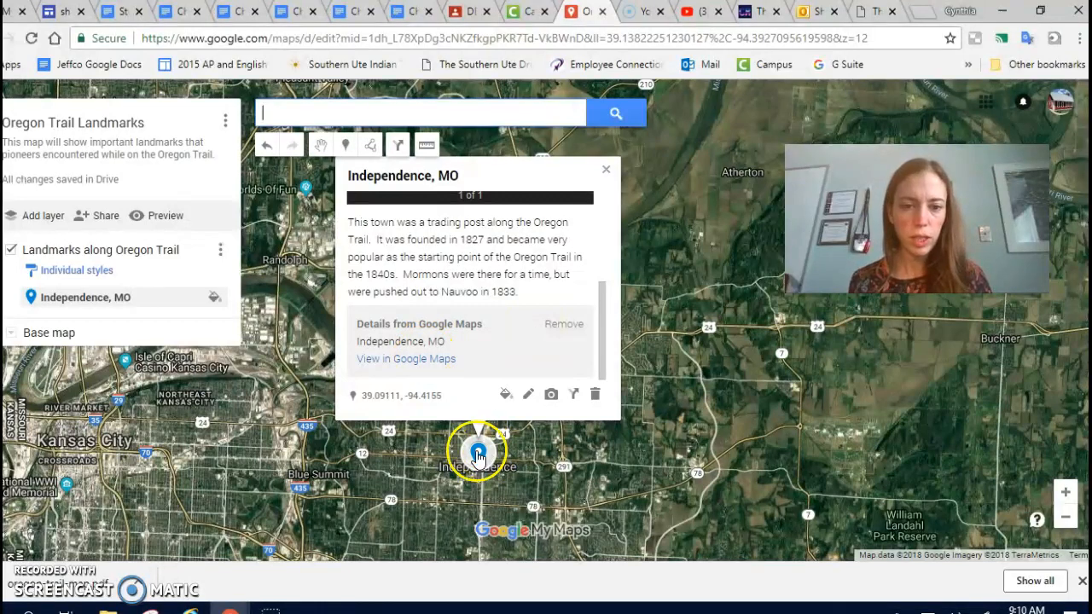
scroll(496, 368, up, 2)
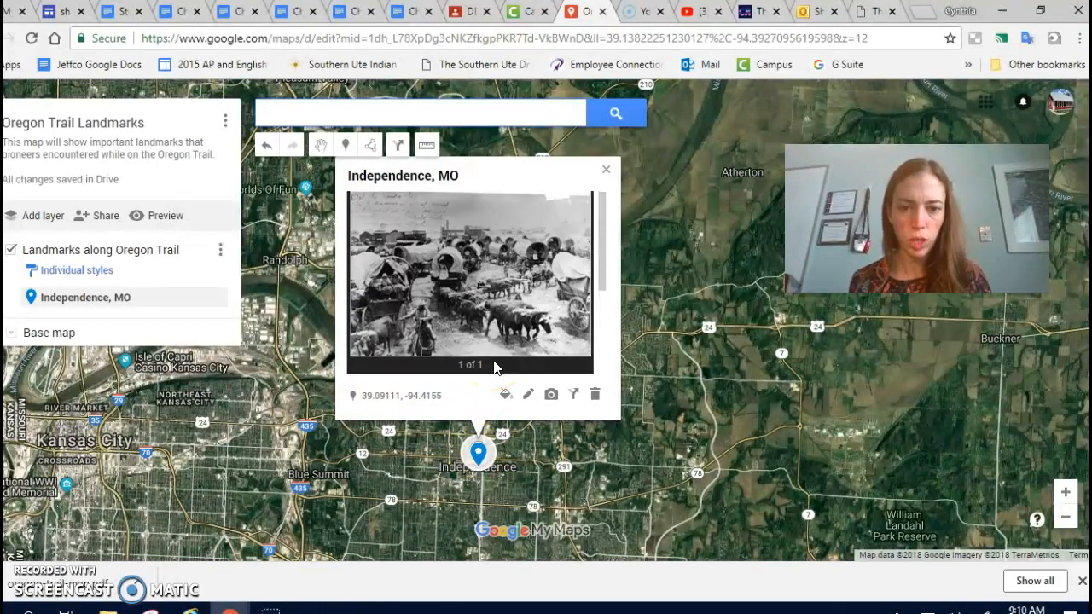
click(528, 394)
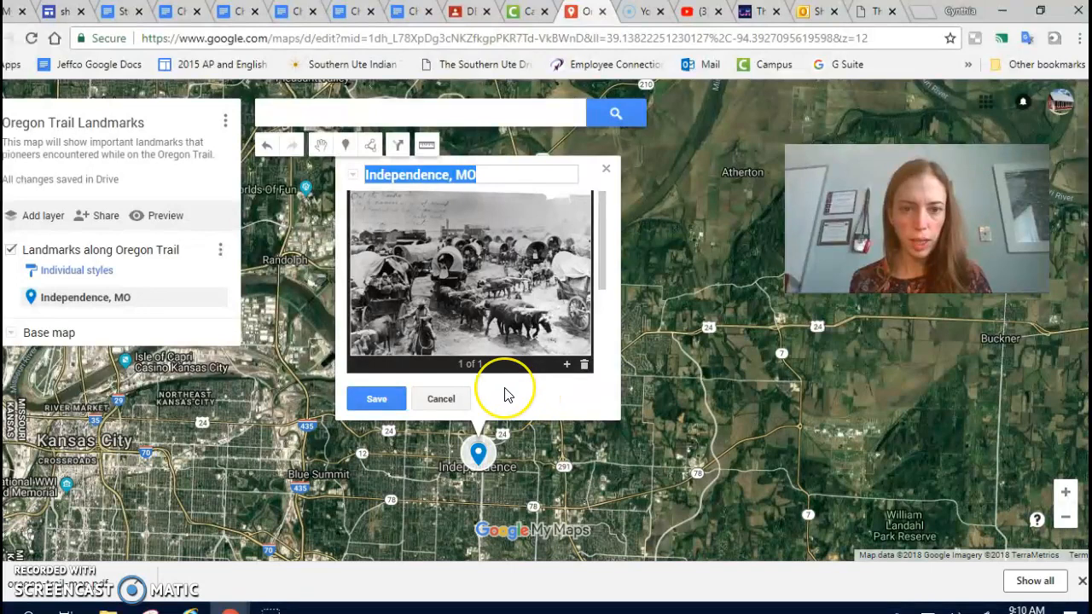
scroll(519, 324, down, 3)
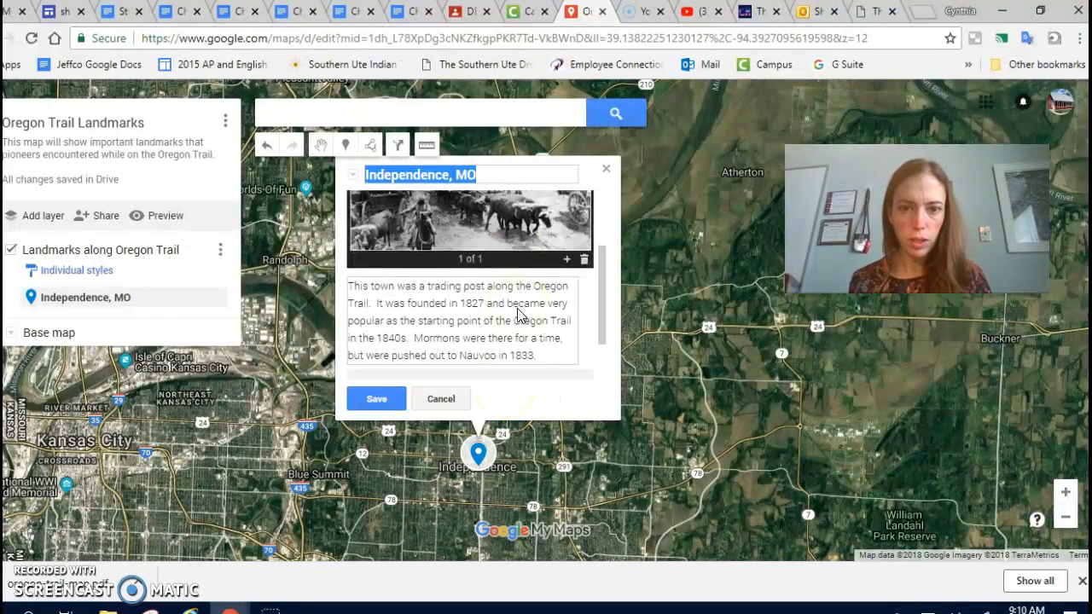
right_click(476, 457)
click(433, 402)
click(477, 455)
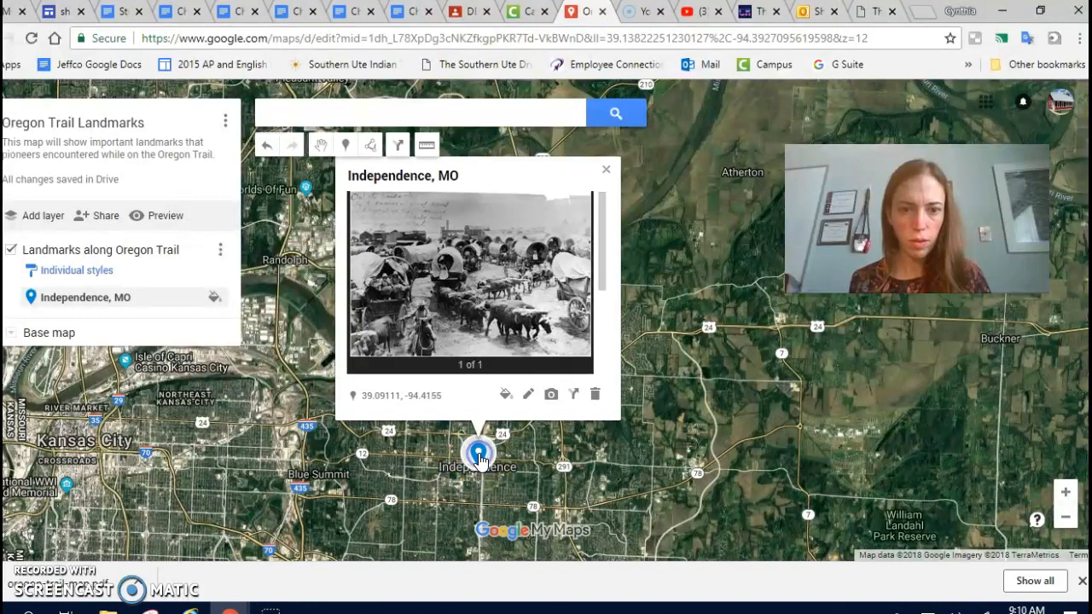
Style the Independence, MO marker with the star icon in dark red and close its info card.
scroll(447, 355, down, 3)
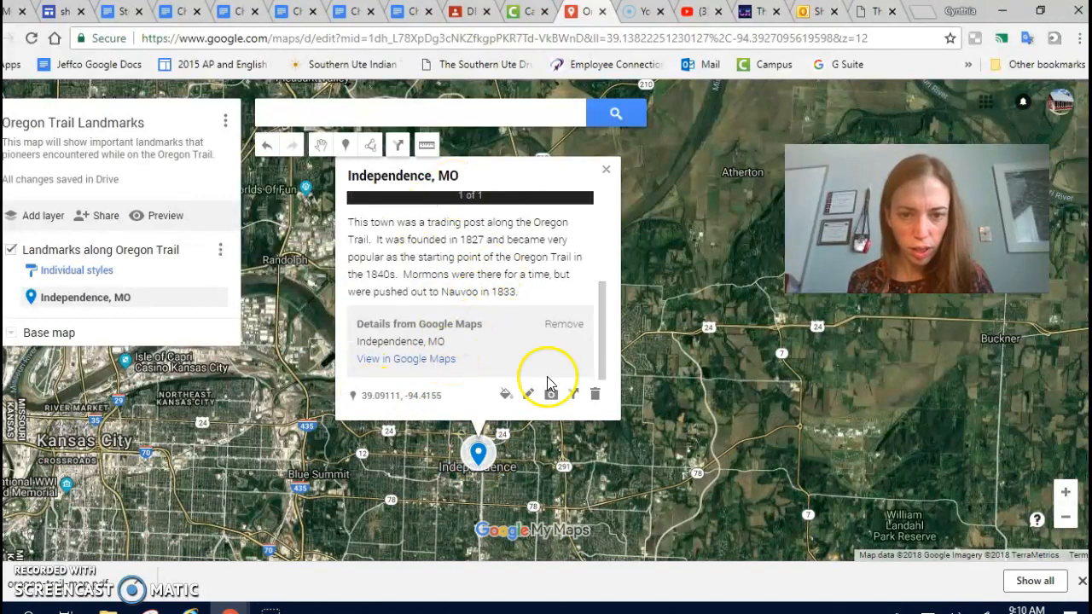
click(506, 398)
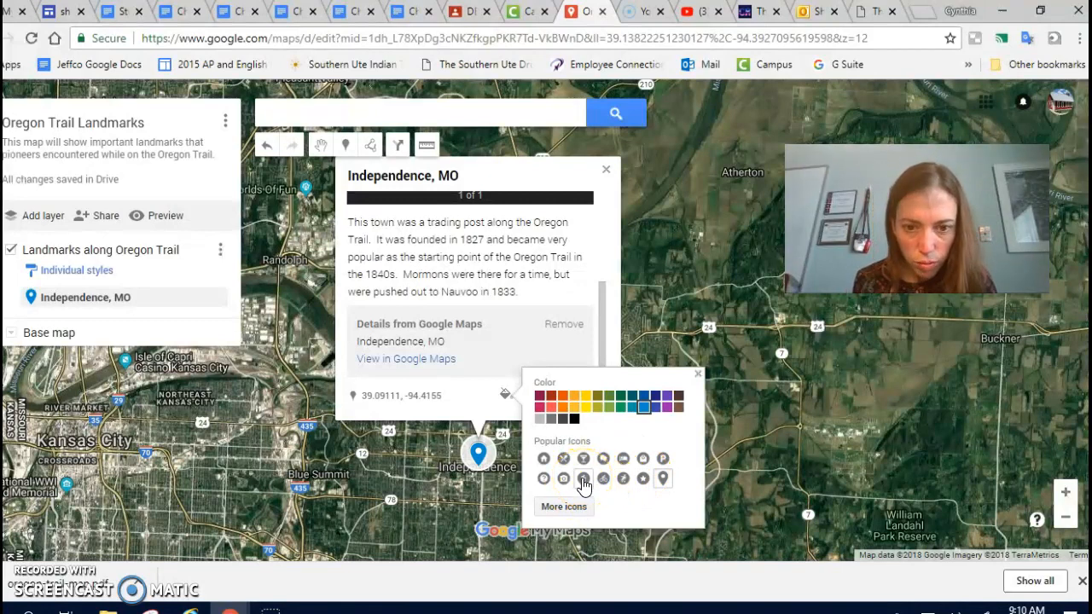
click(645, 485)
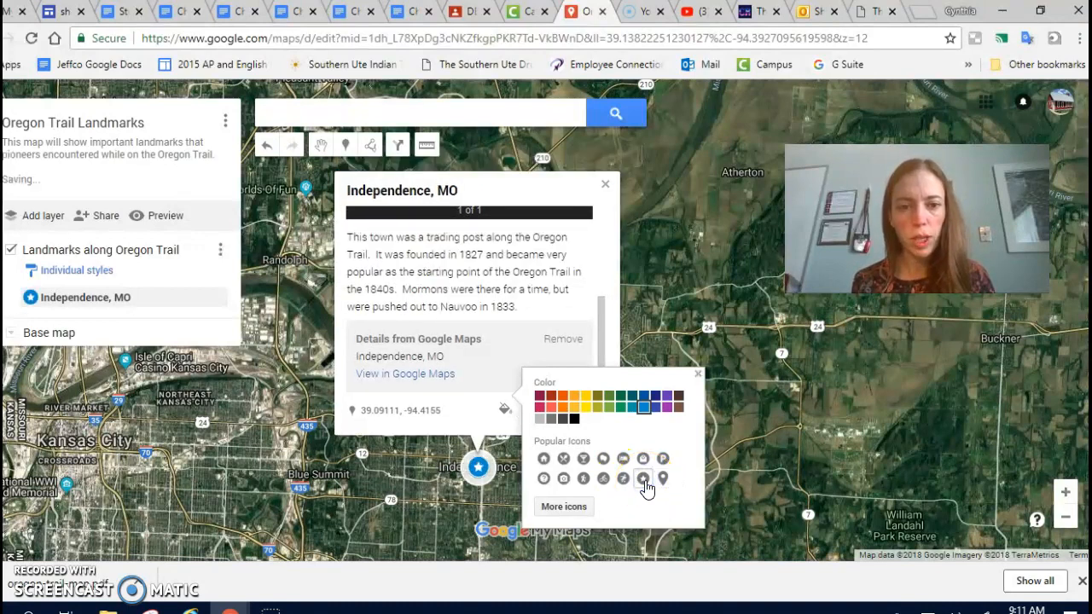
click(555, 398)
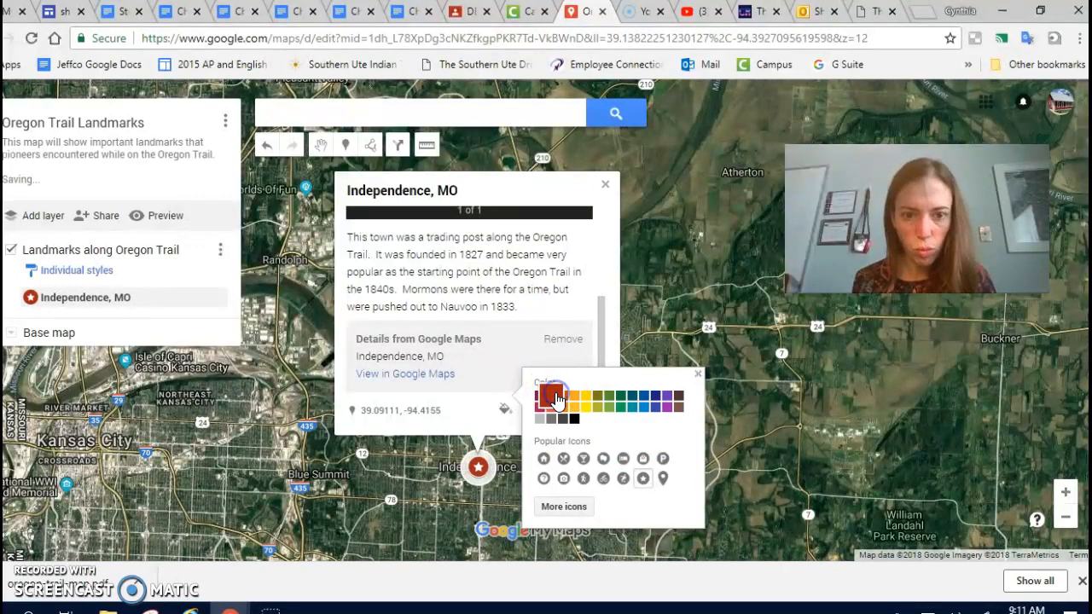
click(406, 488)
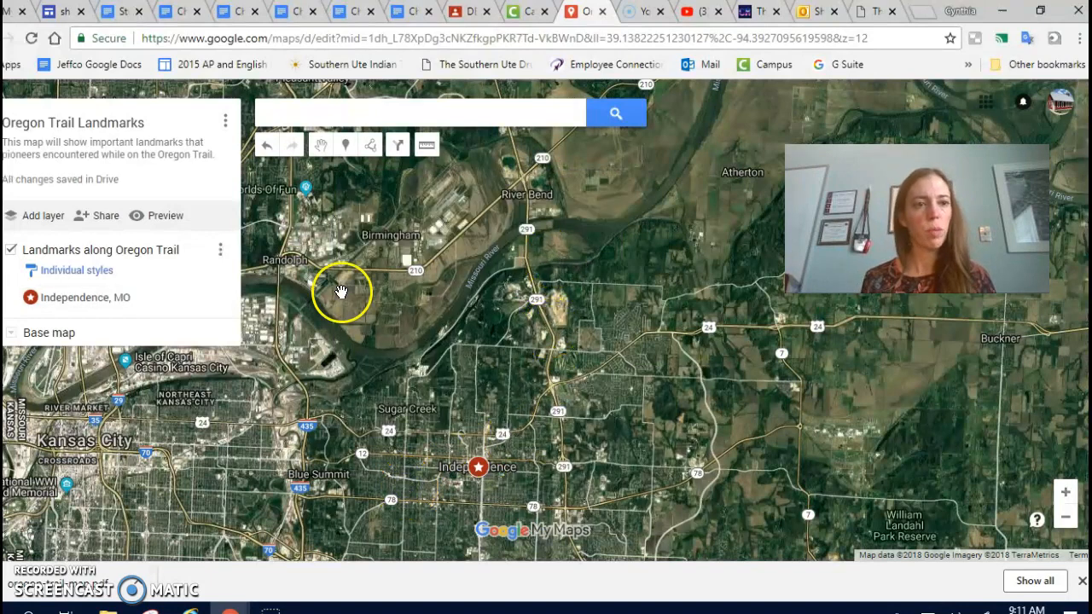
click(376, 117)
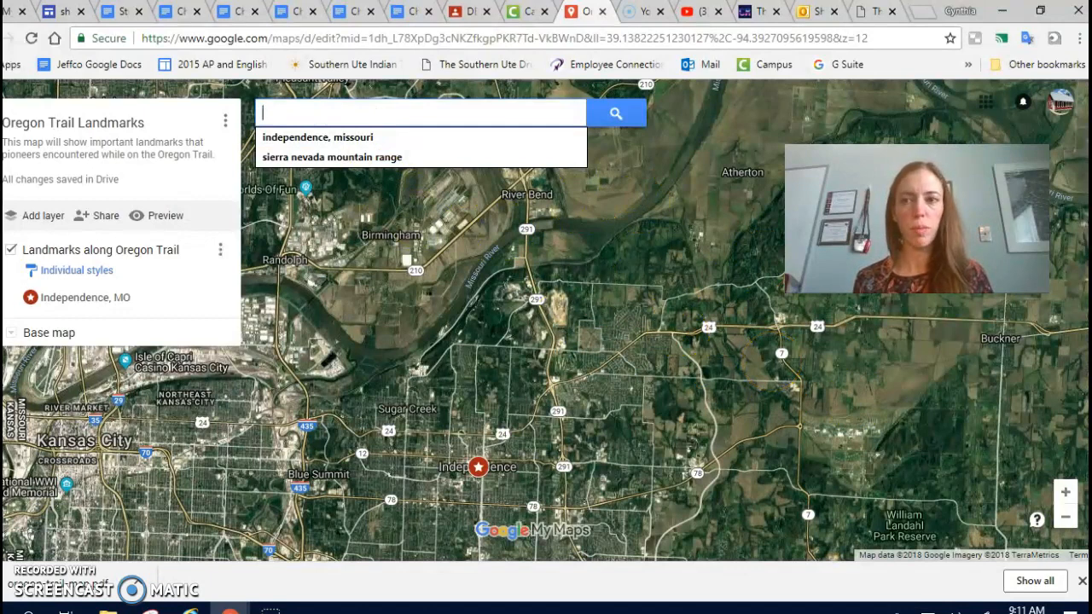
scroll(650, 225, up, 3)
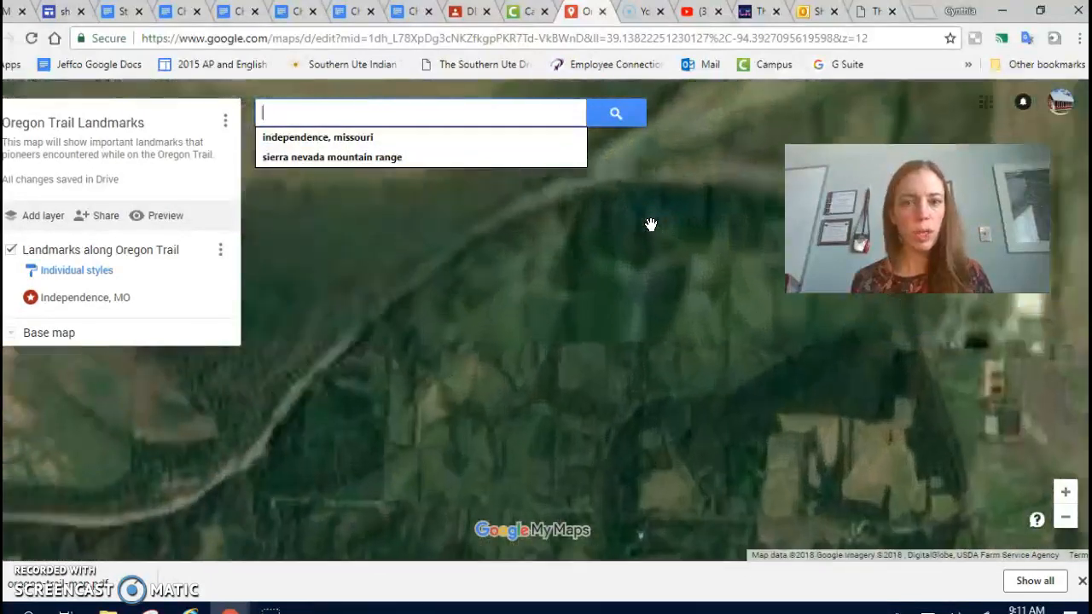
scroll(650, 225, down, 2)
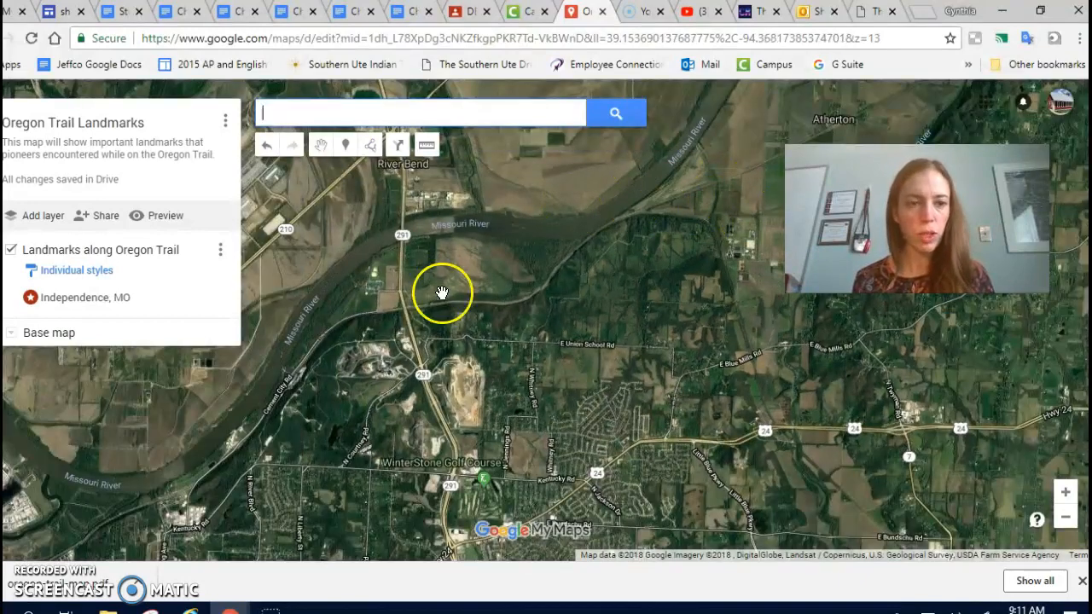
Preview the Oregon Trail Landmarks map and start sharing it via Google+, proceeding to change its permissions.
click(154, 218)
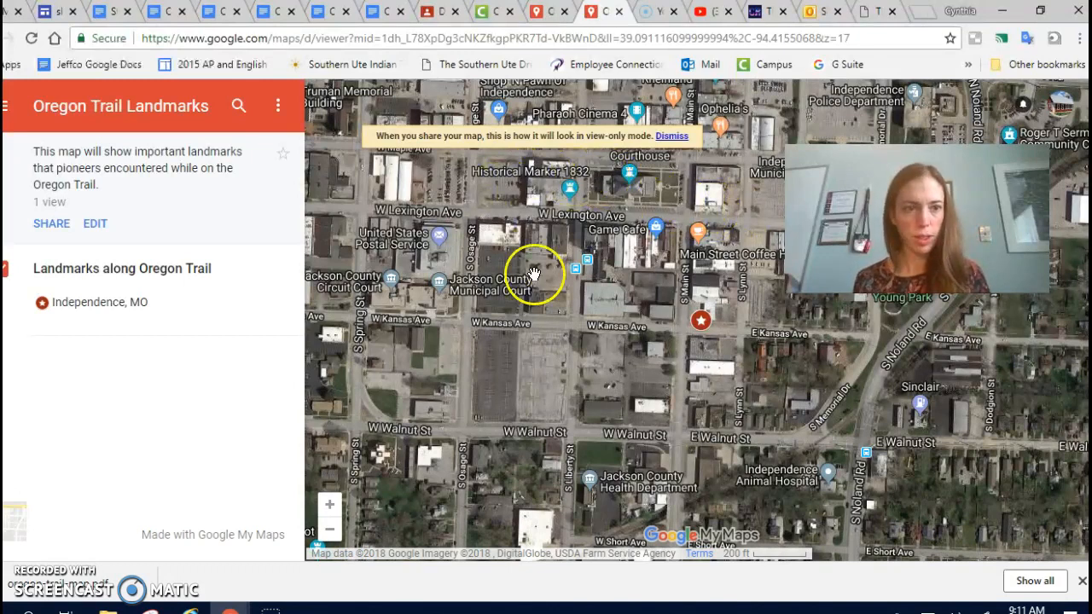
click(48, 225)
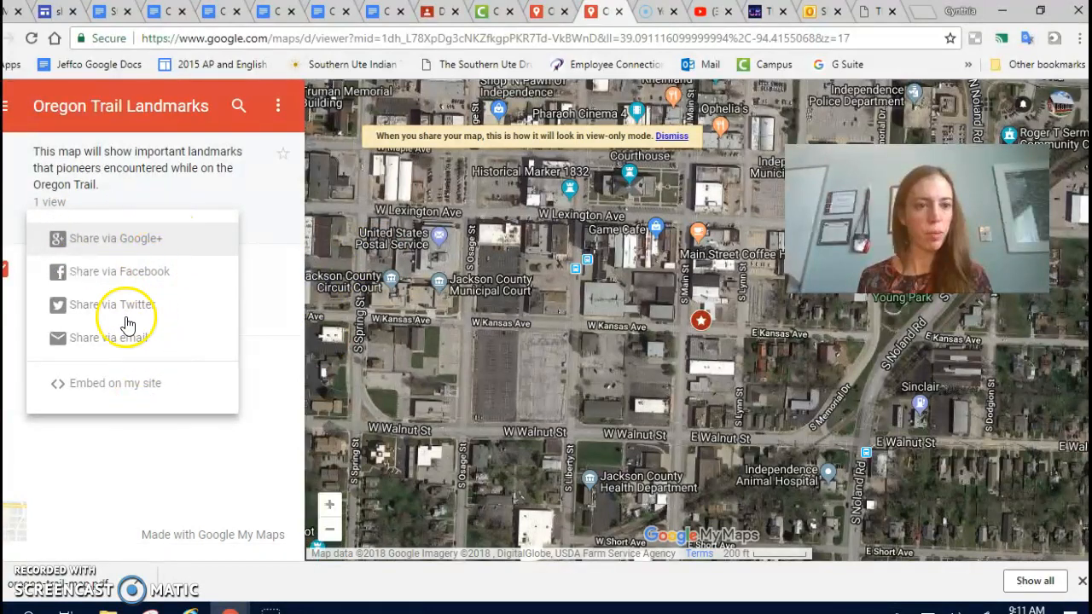
click(140, 240)
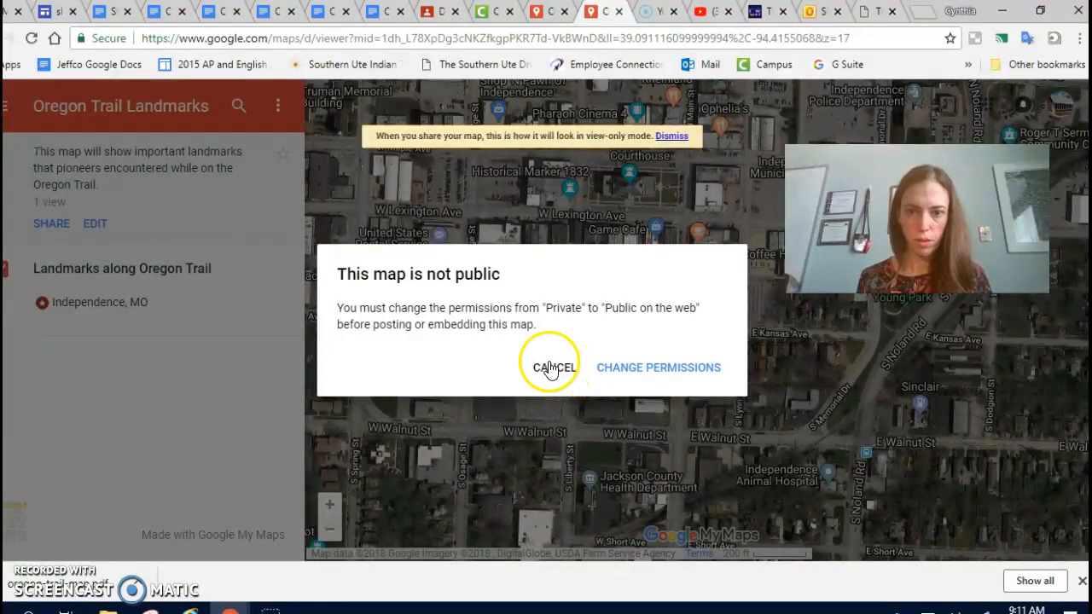
click(646, 366)
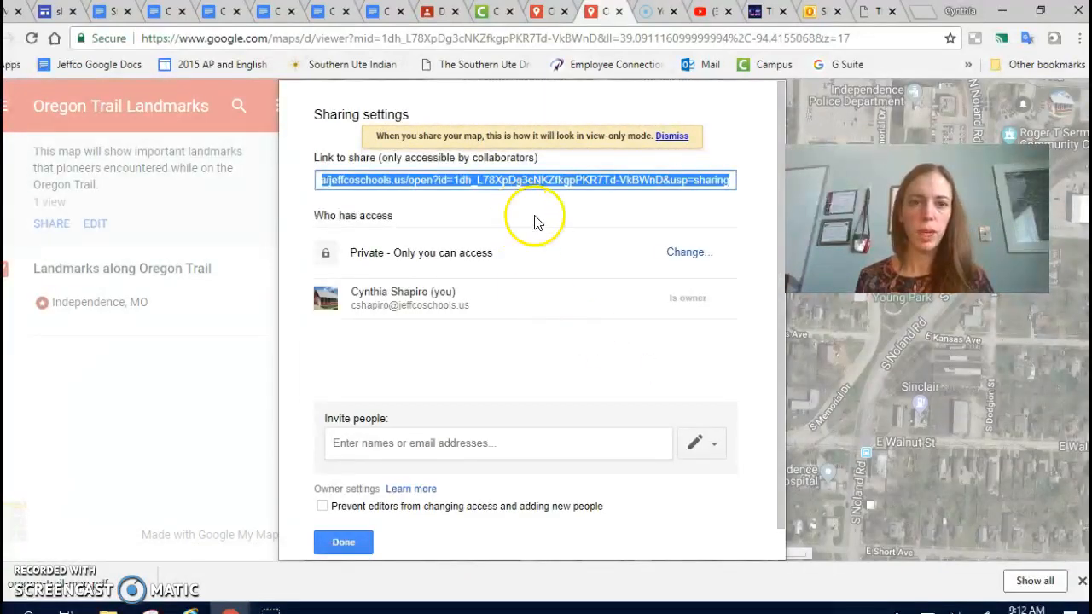
Change the map's access to "On - Anyone with the link", save it and close the sharing settings.
scroll(458, 379, down, 1)
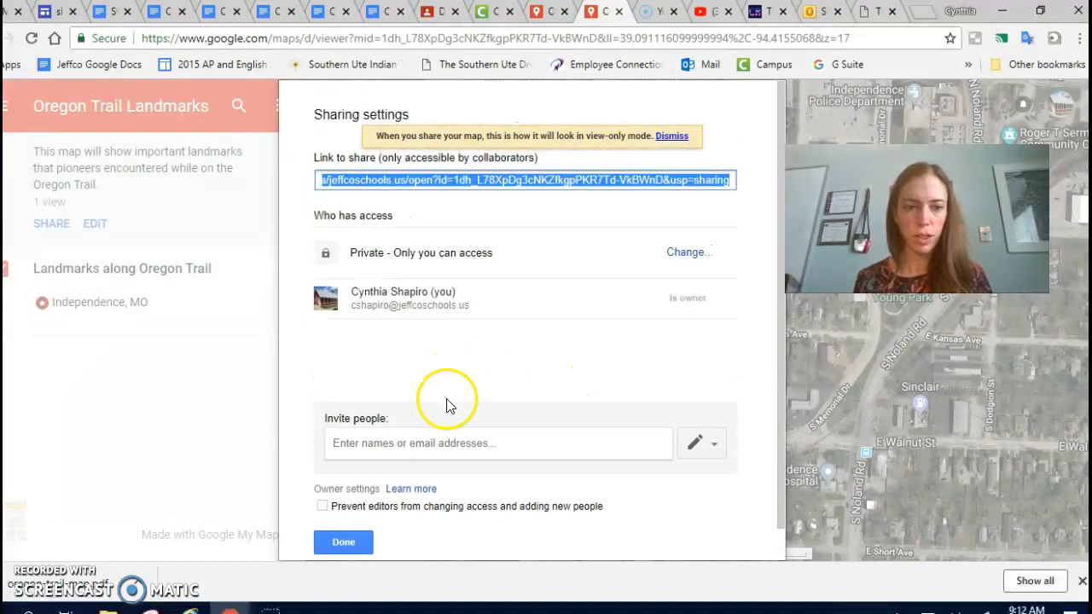
scroll(462, 428, down, 1)
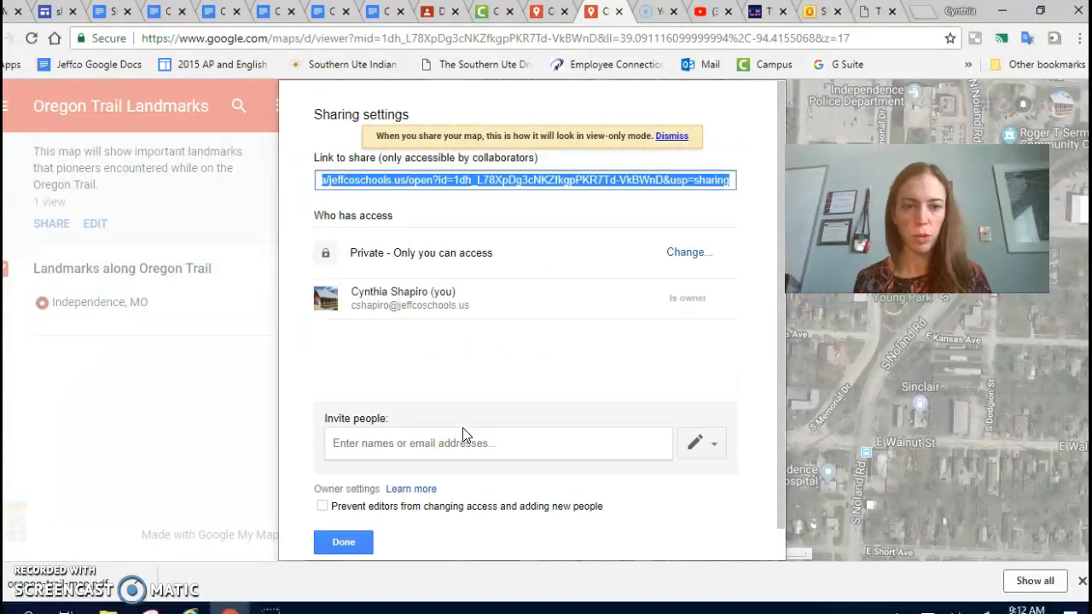
triple_click(421, 186)
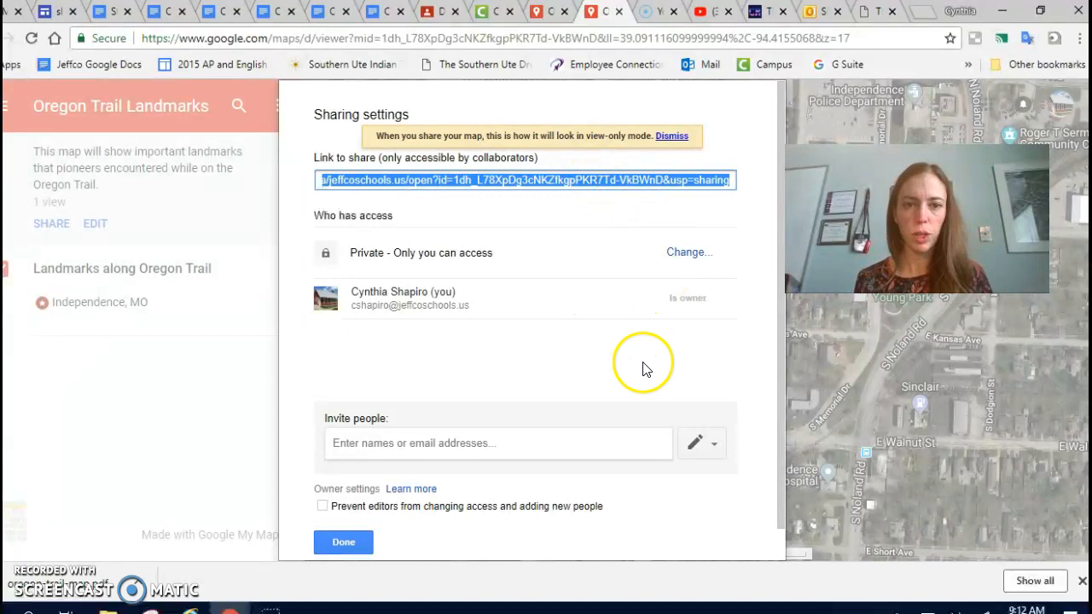
click(689, 254)
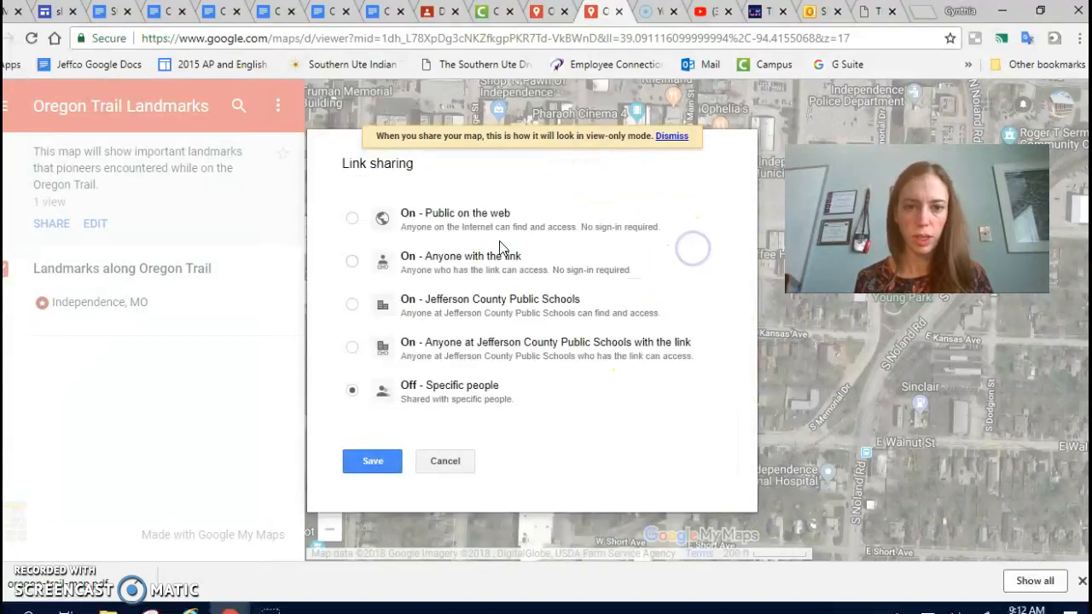
click(352, 264)
click(371, 493)
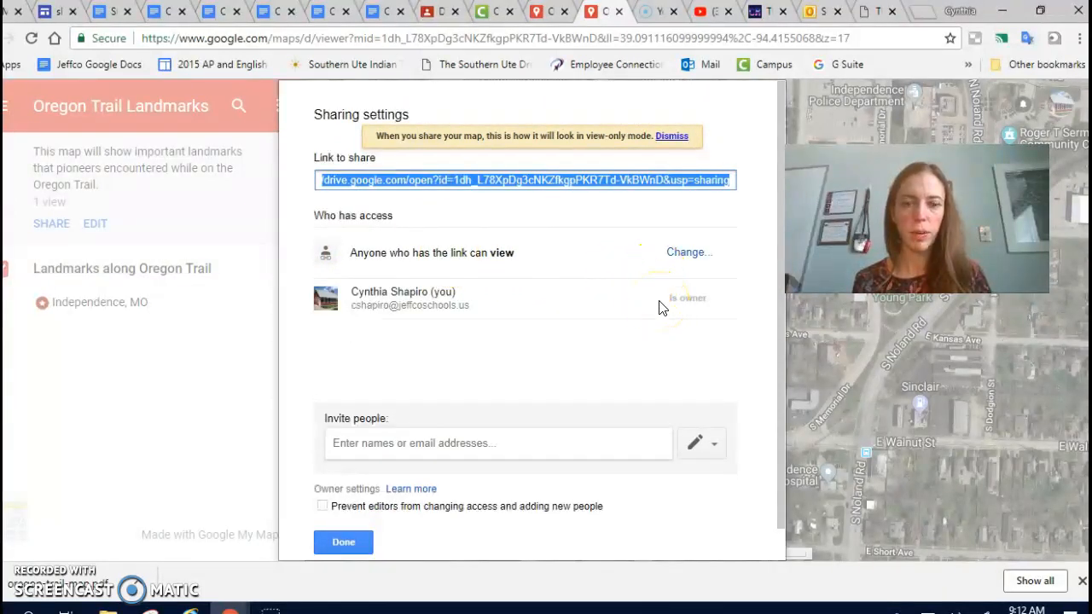
click(344, 543)
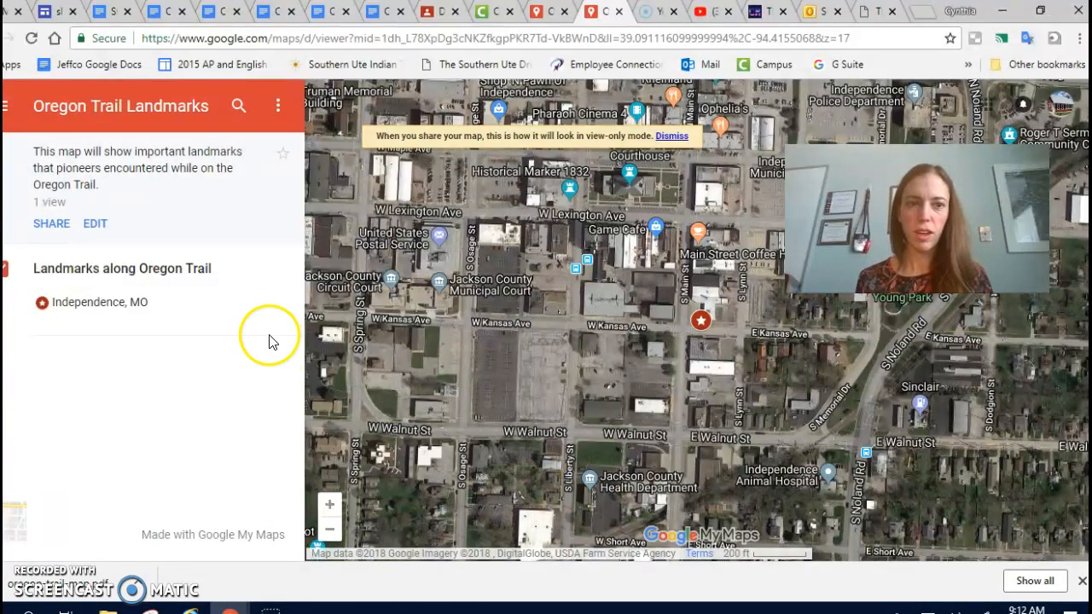